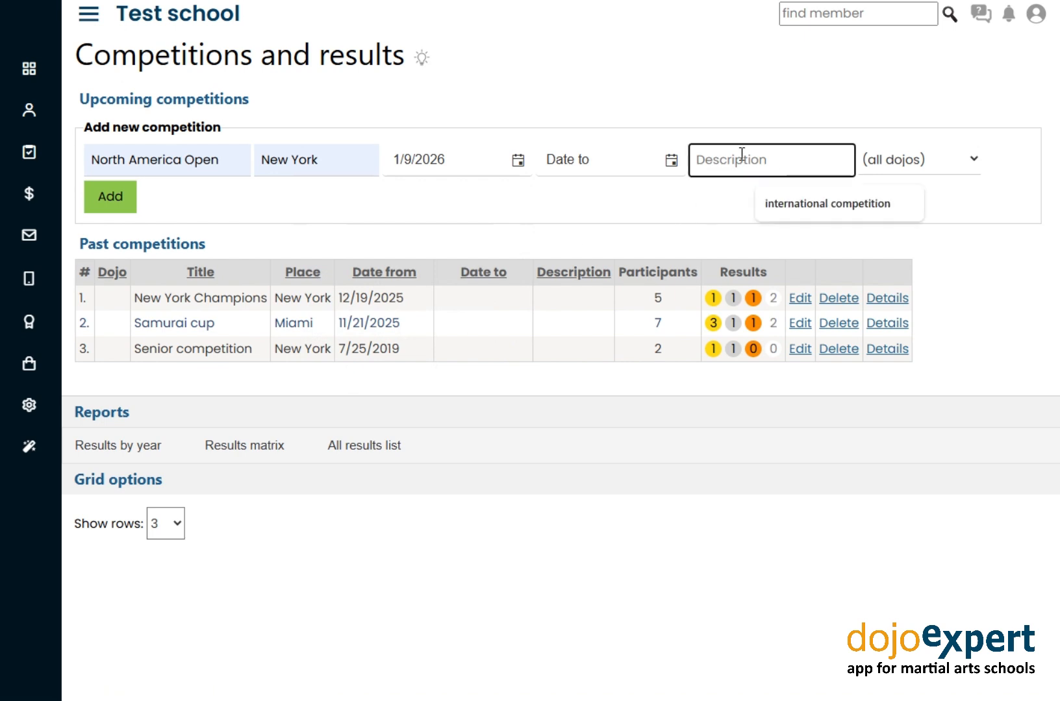
Complete the North America Open entry with the description "international competition" for all dojos and add the competition
click(844, 206)
click(964, 165)
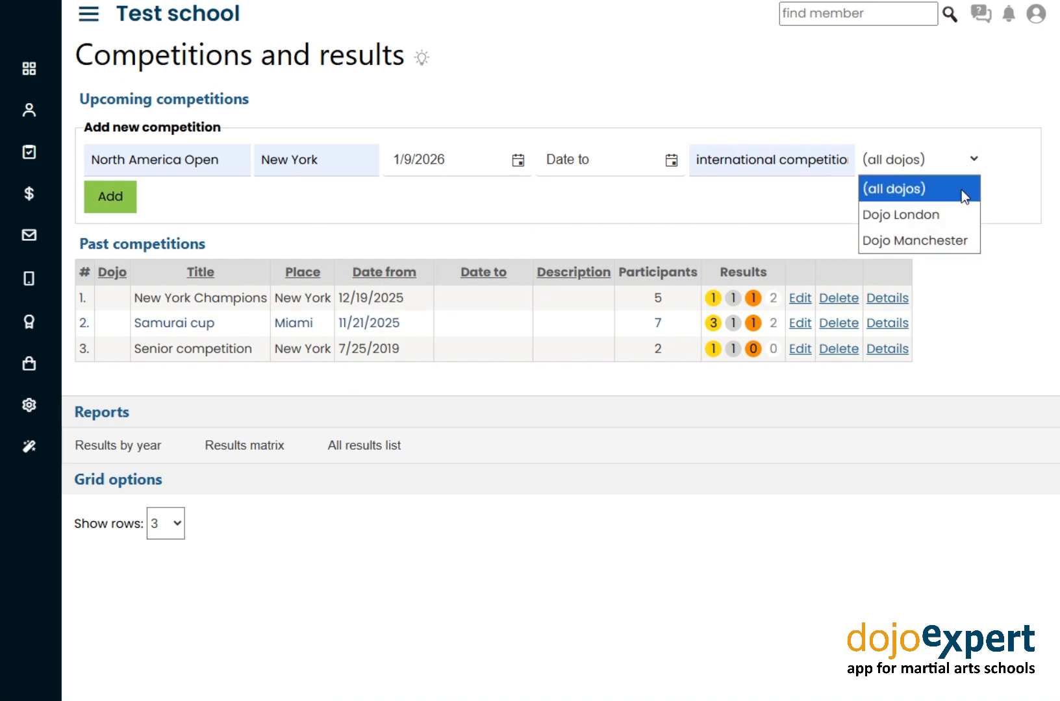
click(961, 190)
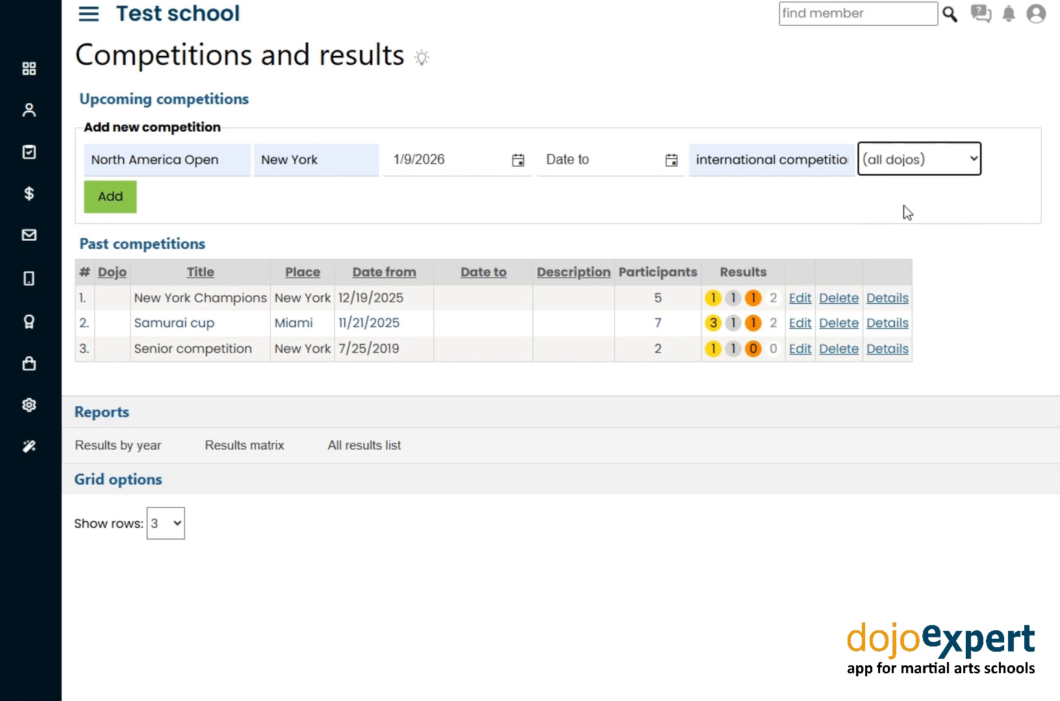
click(112, 200)
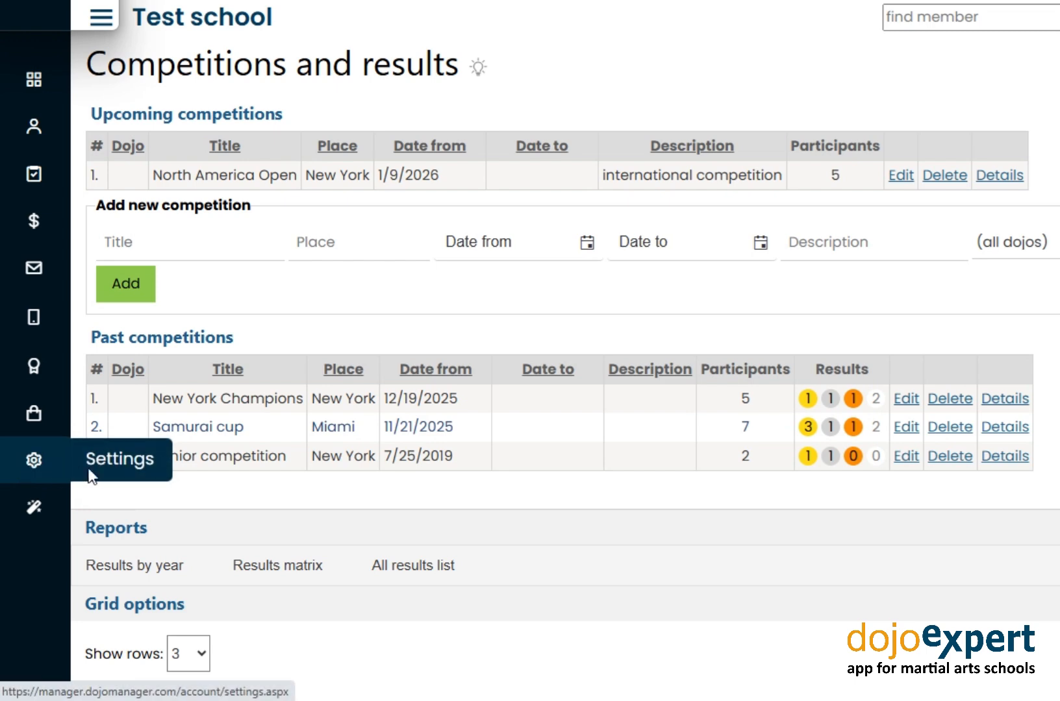
Look through the school's dojo locations and users in the settings
click(119, 461)
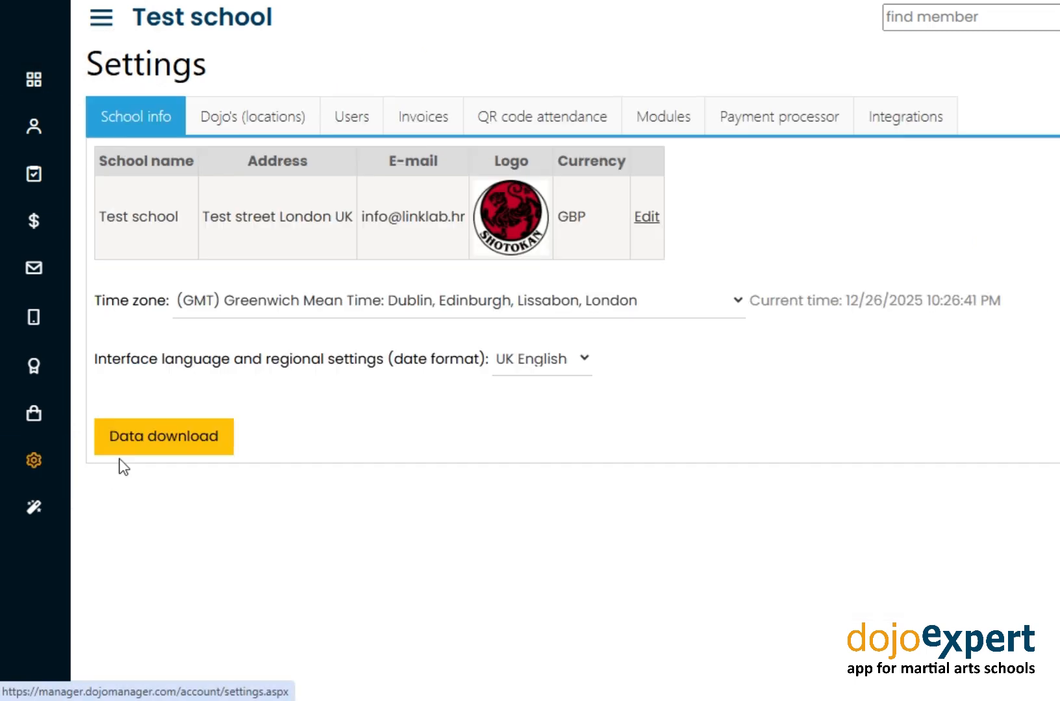
click(244, 123)
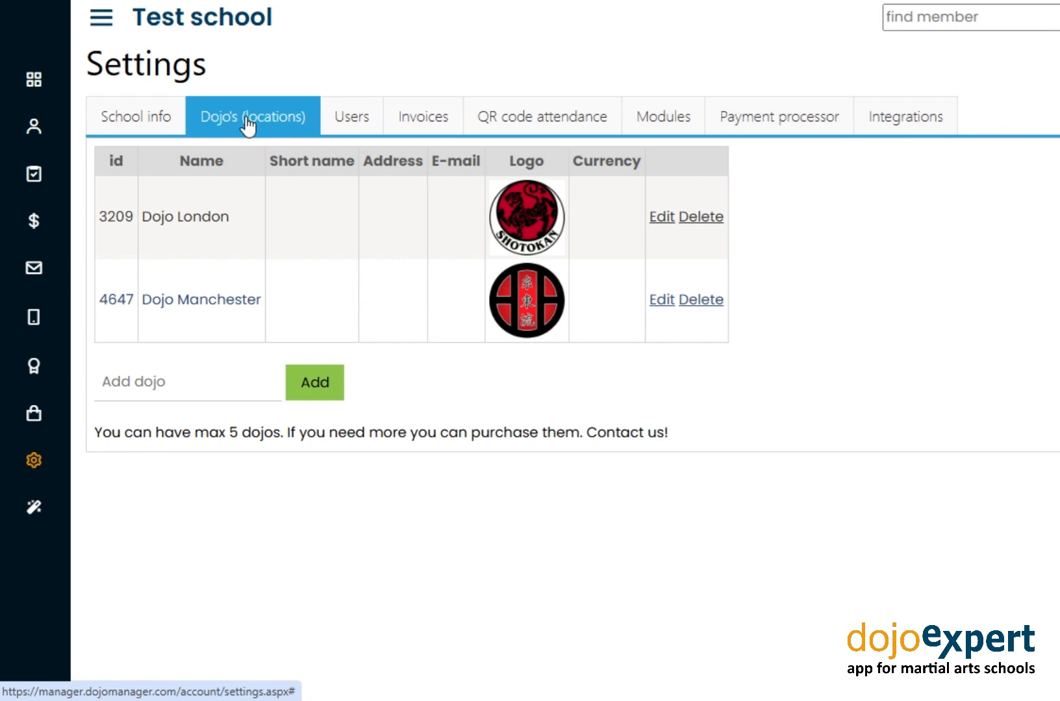
click(358, 122)
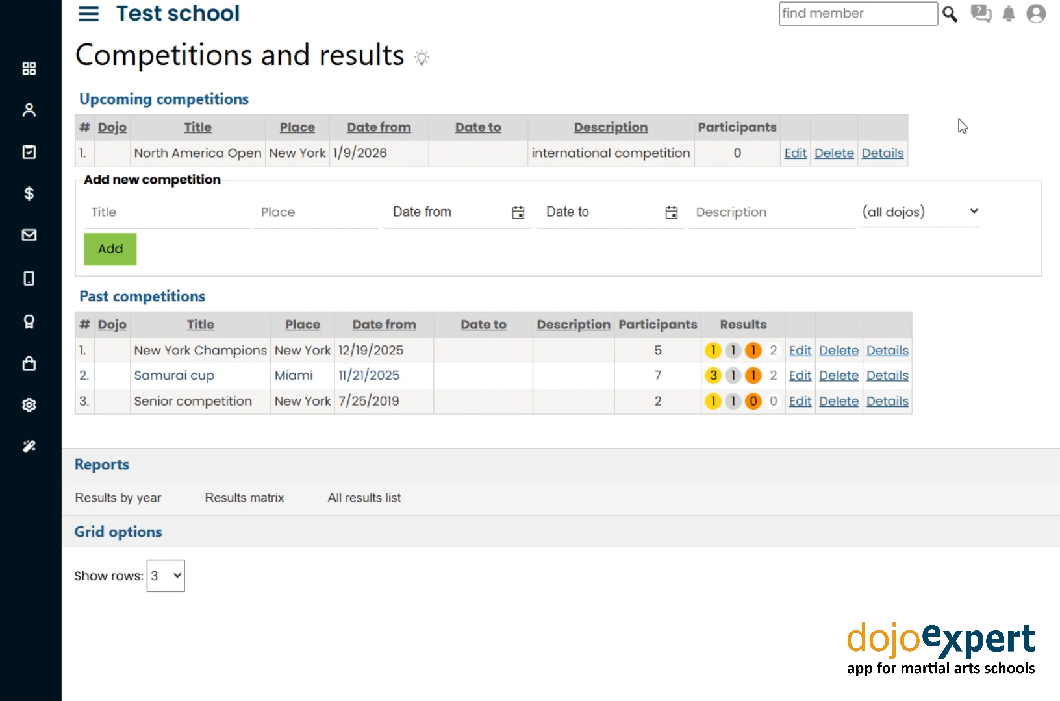
In the North America Open details, make male and female cadets, juniors and seniors available for kata, including team entries, and save
click(885, 155)
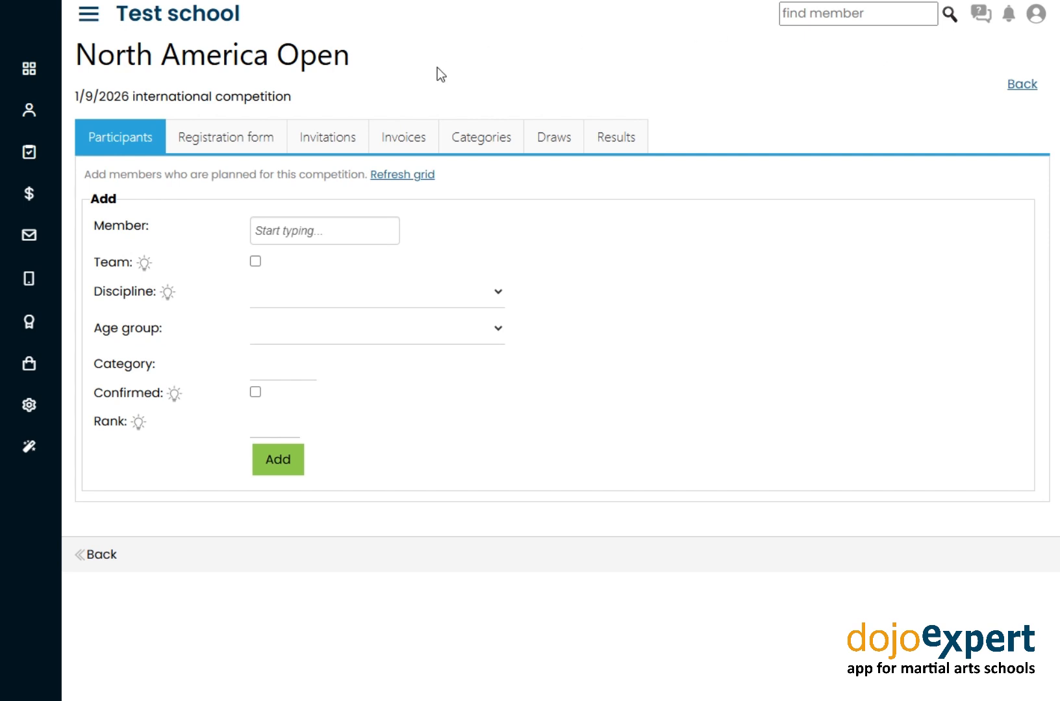
click(489, 144)
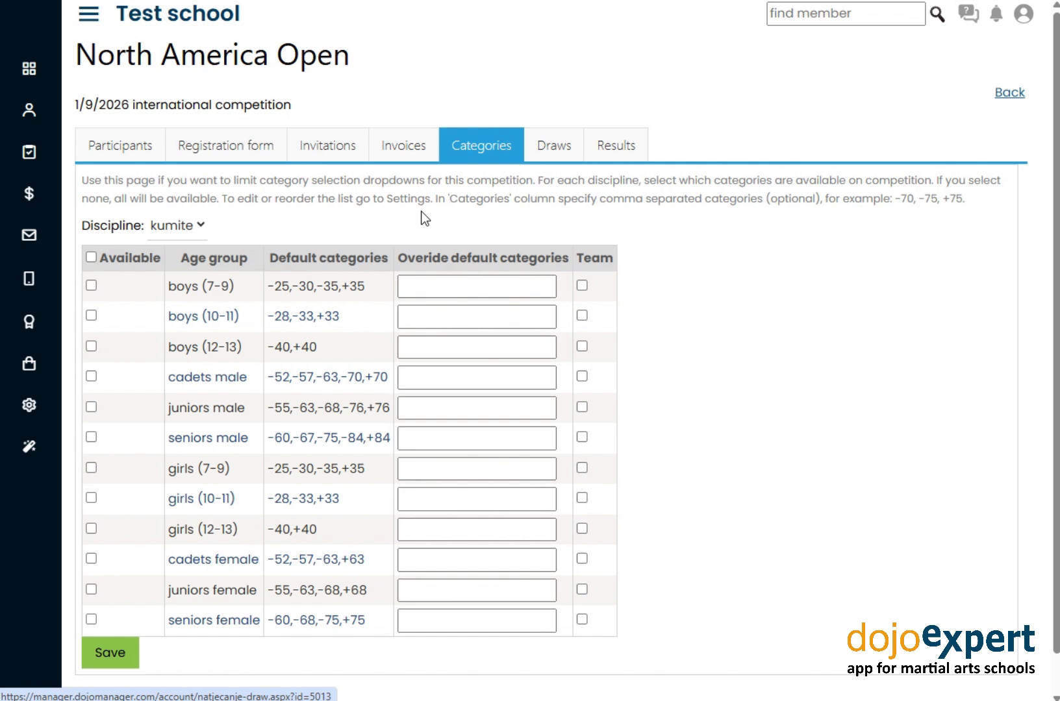
click(183, 228)
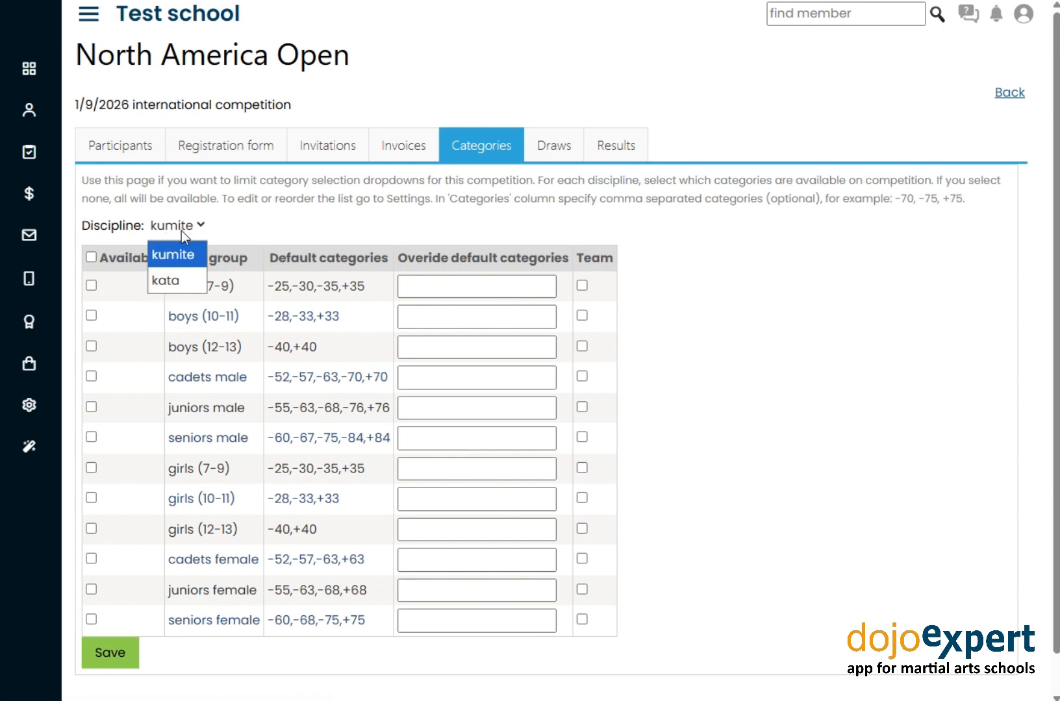
click(180, 286)
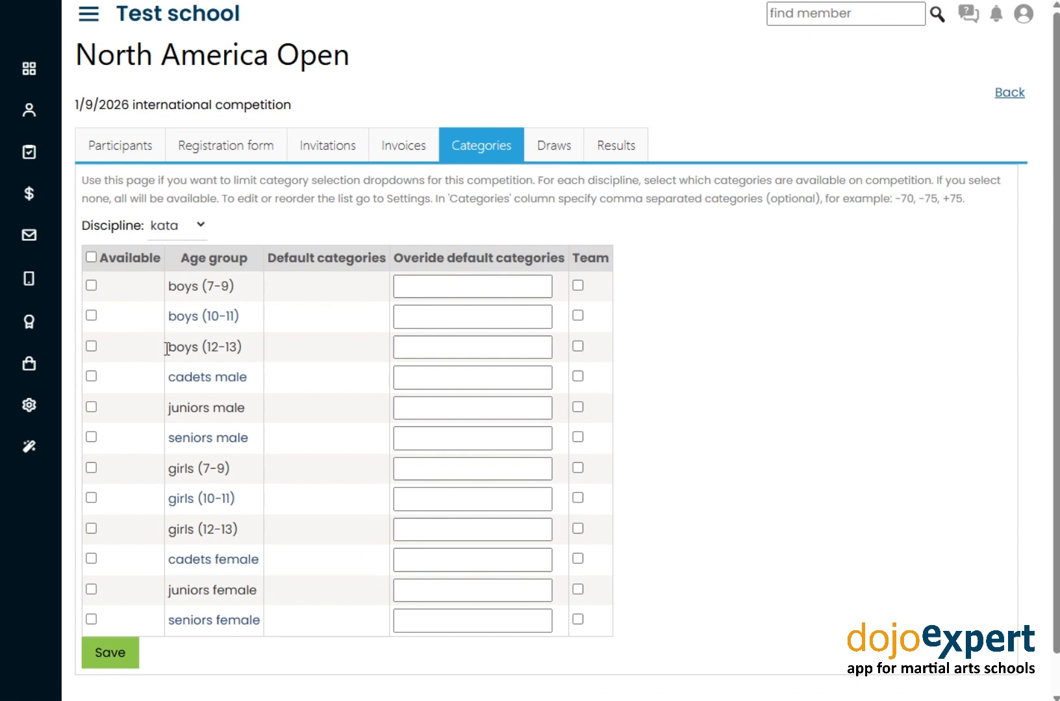
click(91, 436)
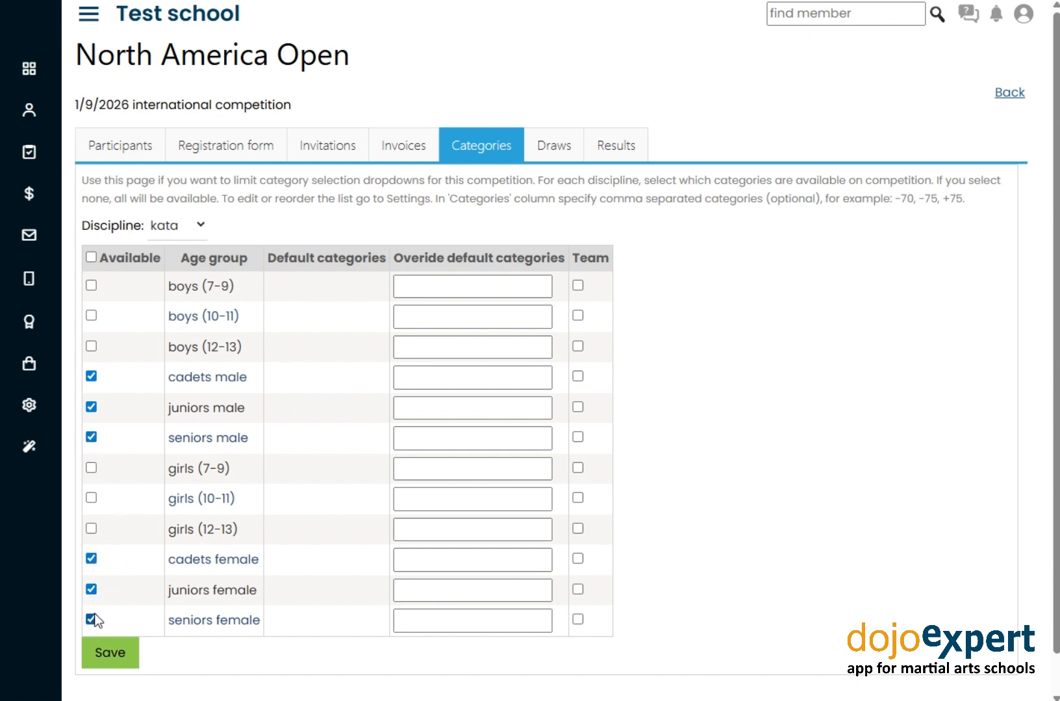
click(578, 376)
click(578, 407)
click(577, 620)
click(110, 653)
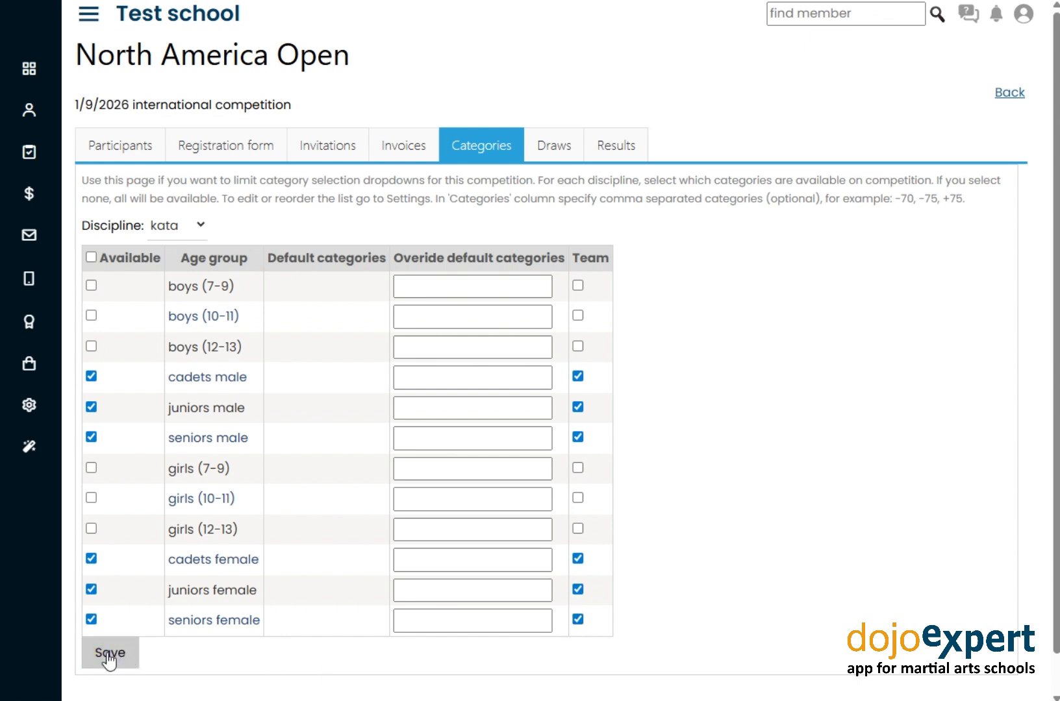
For kumite, make male and female cadets, juniors and seniors available, and allow team entries for the three male groups
click(169, 231)
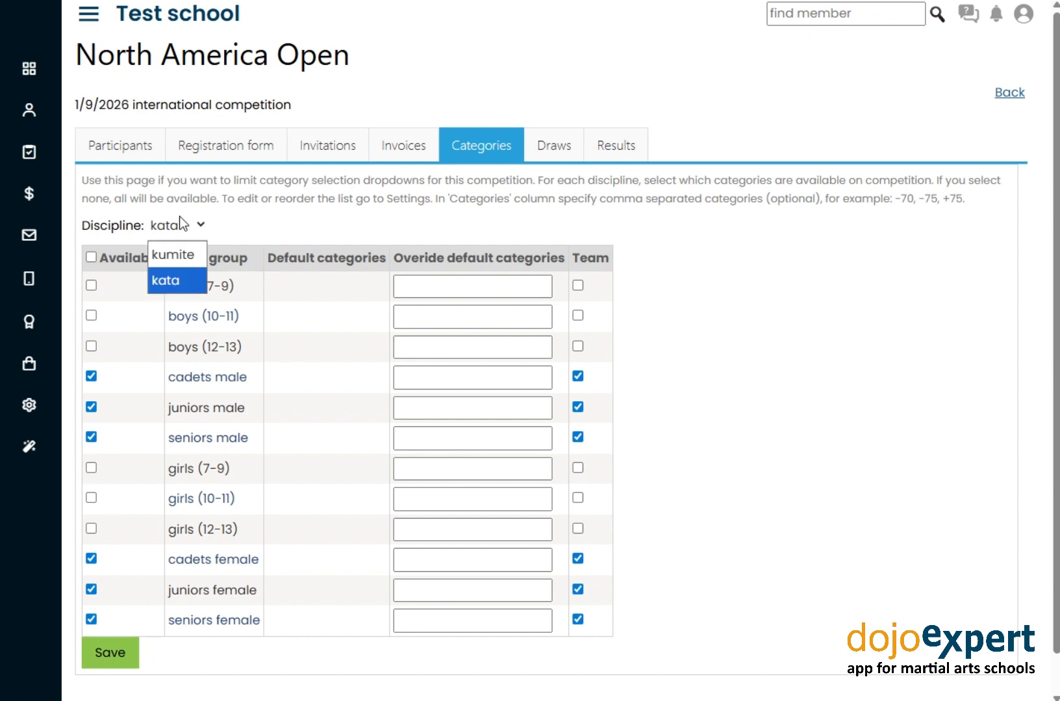
click(179, 245)
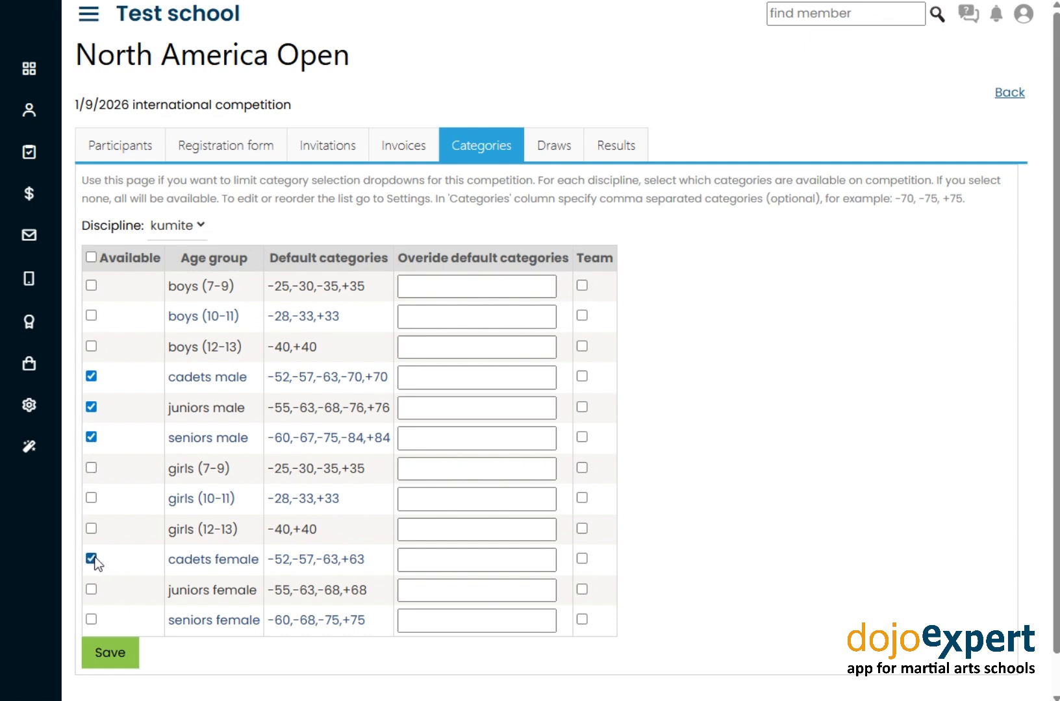
click(92, 620)
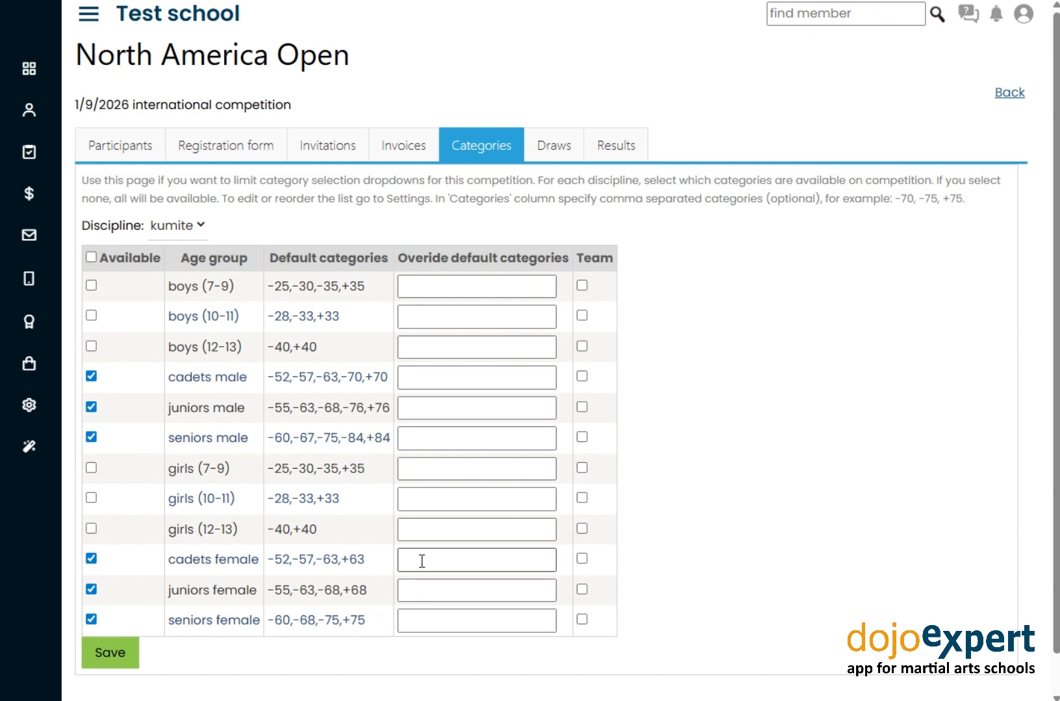
click(582, 377)
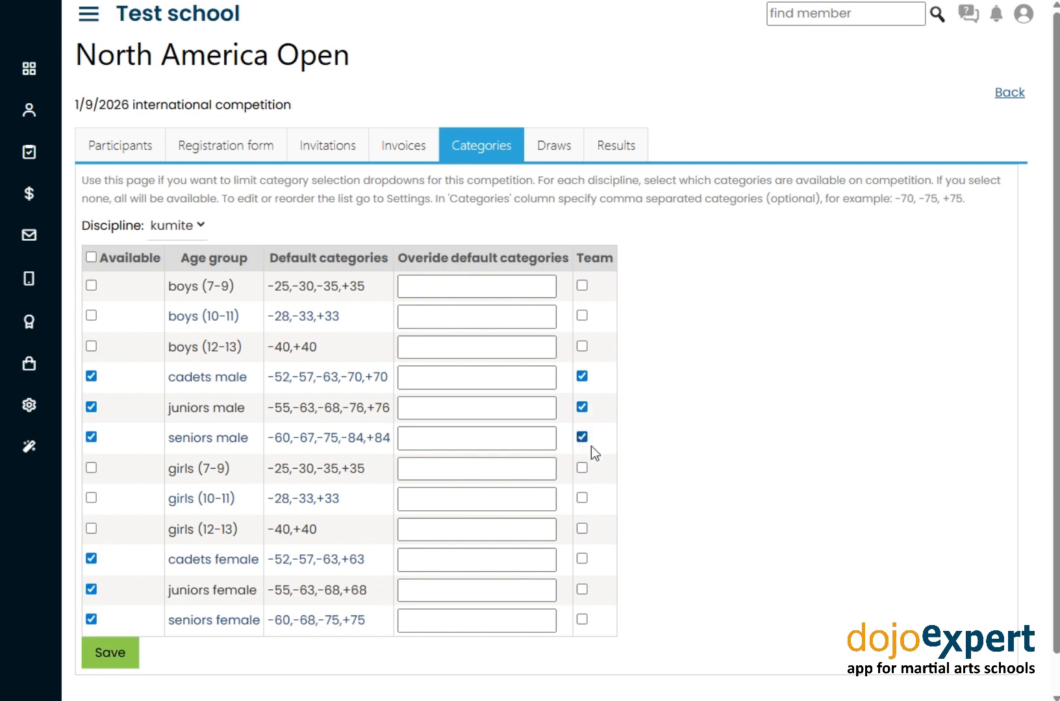
Override the kumite categories with -57,+57 for cadets female, -63,+63 for juniors female and -68,+68 for seniors female, and save
click(455, 560)
text(-5)
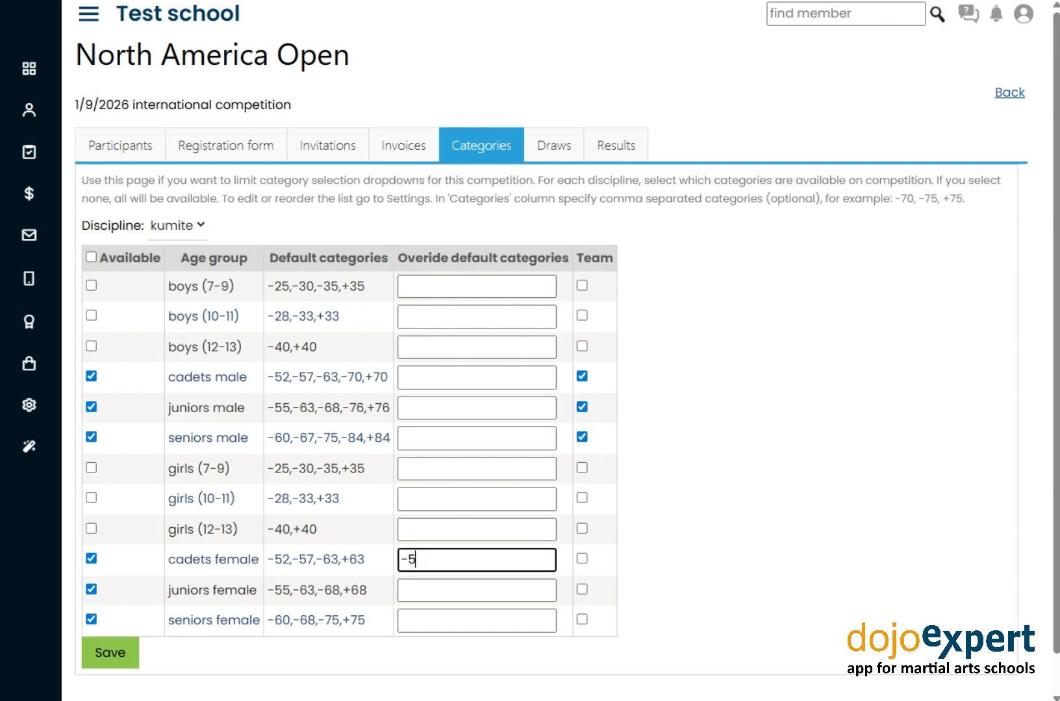
text(7,+57)
click(432, 592)
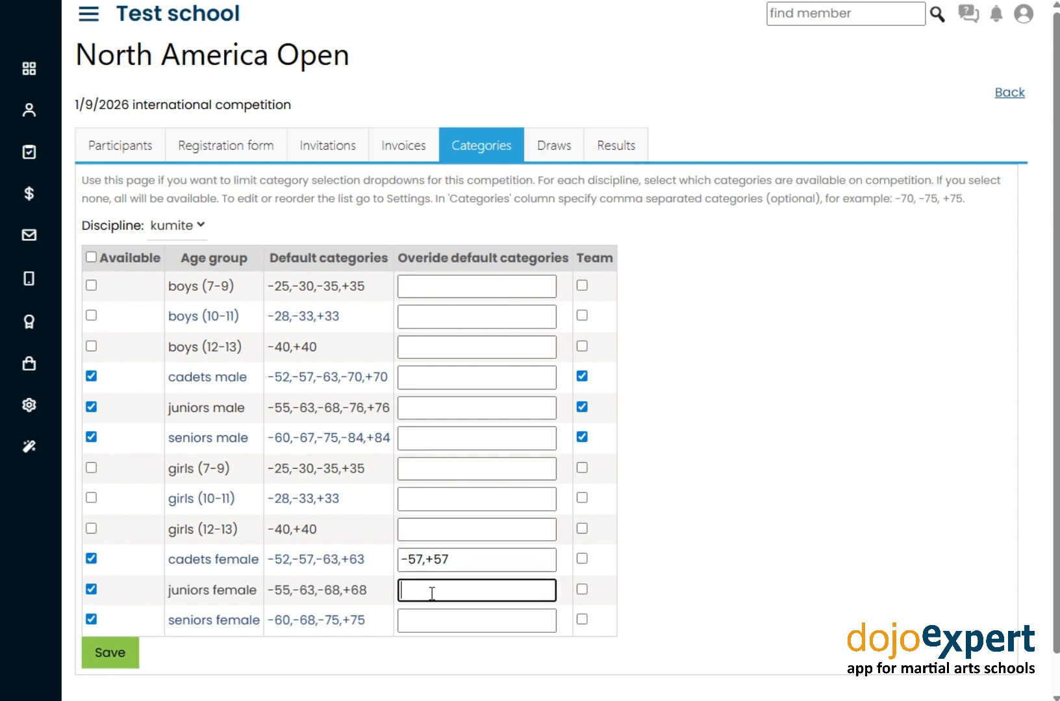
text(-63,+63)
click(438, 611)
text(-68,+)
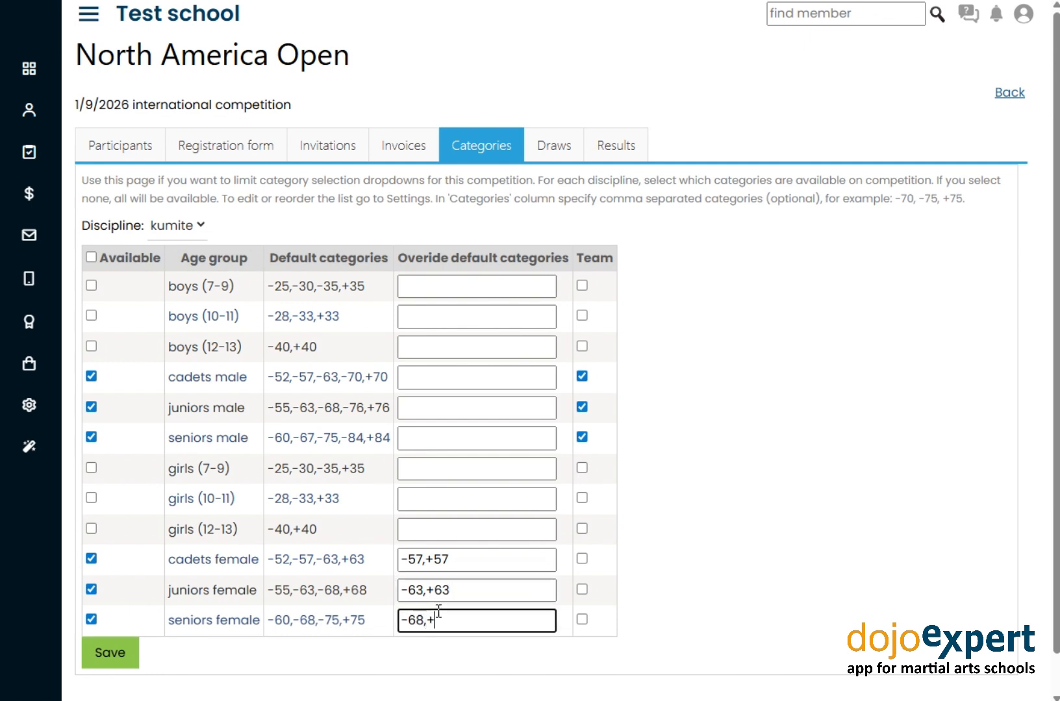
text(68)
click(111, 665)
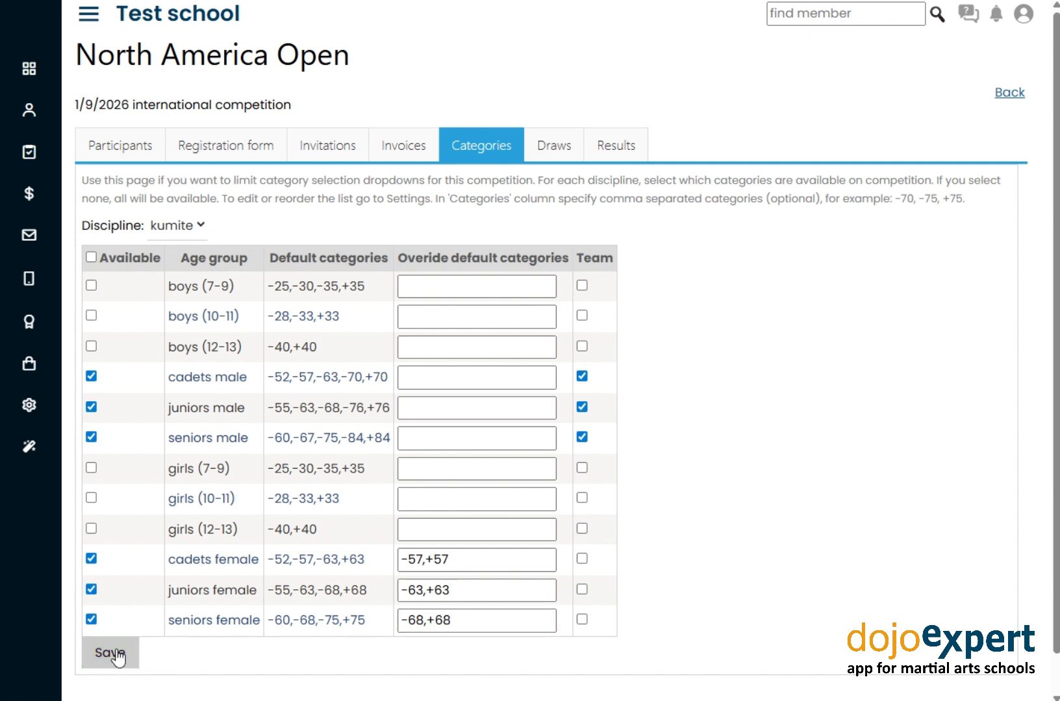
Add a member to the competition's participants in kumite, age group juniors male, category -68
click(112, 150)
click(331, 233)
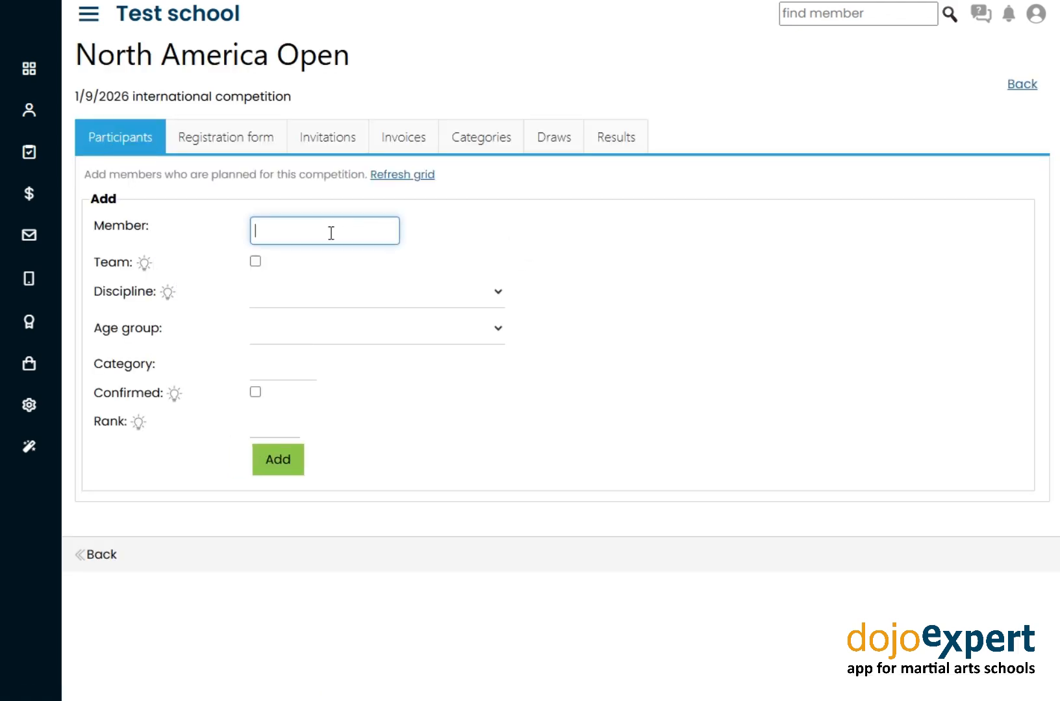
text(a)
click(349, 304)
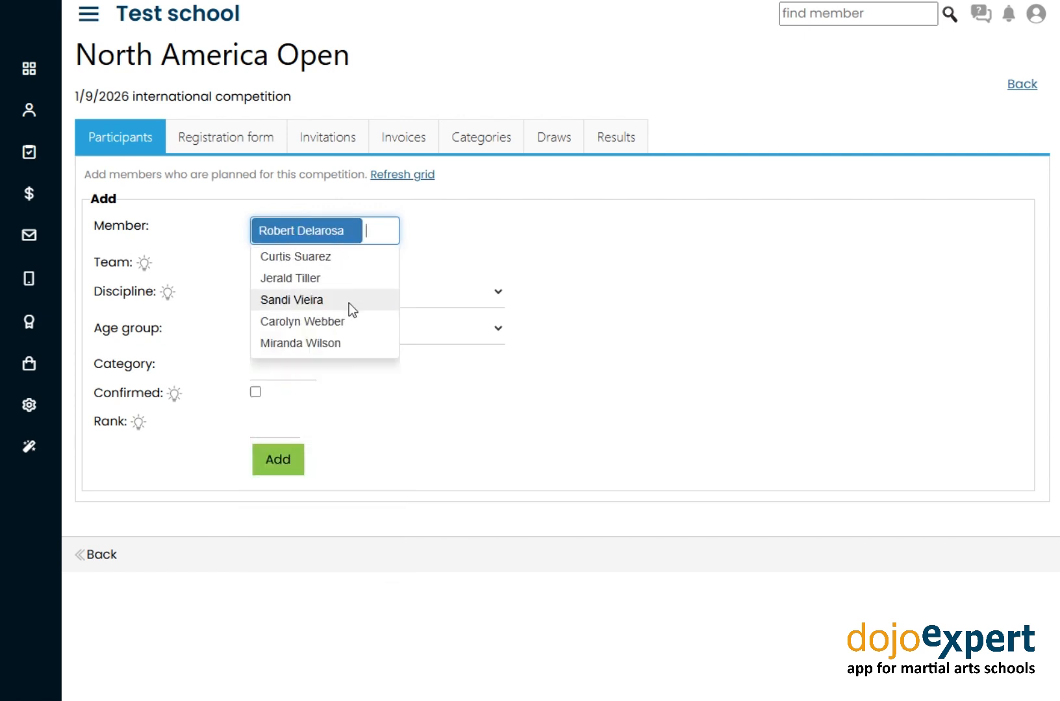
click(355, 300)
click(375, 340)
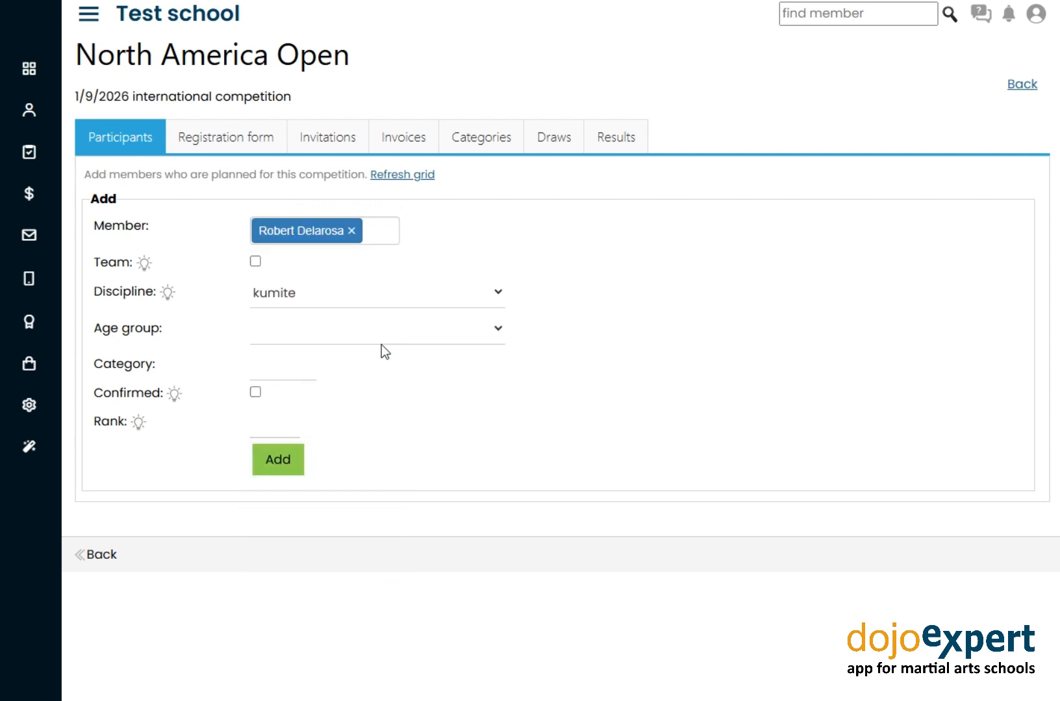
click(390, 336)
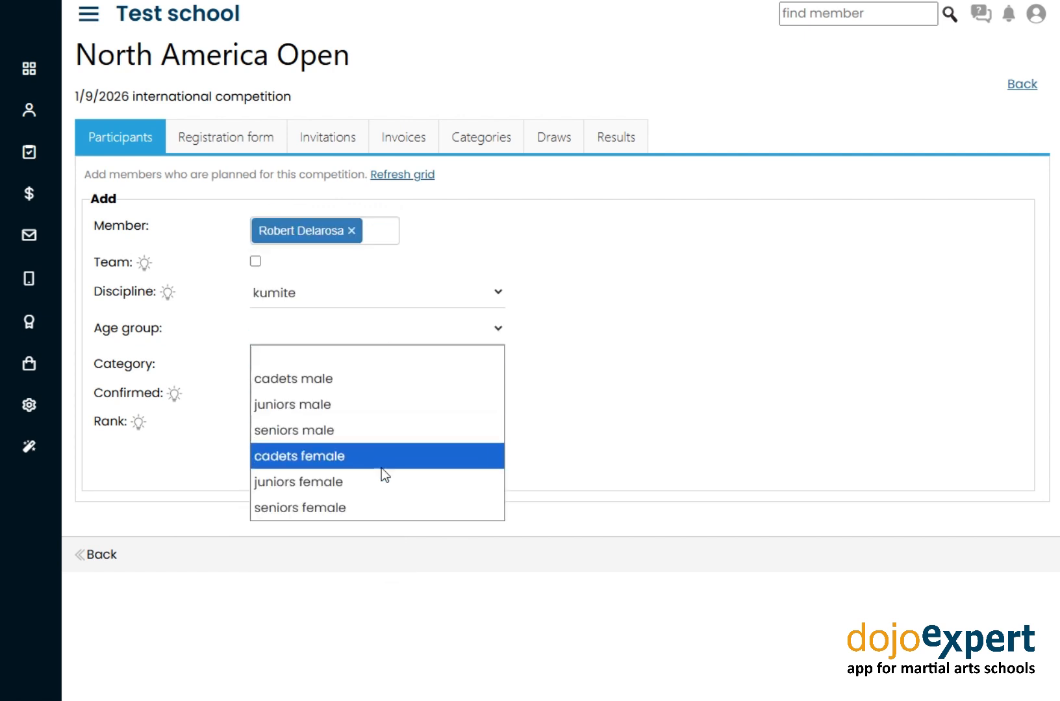
click(413, 405)
click(355, 374)
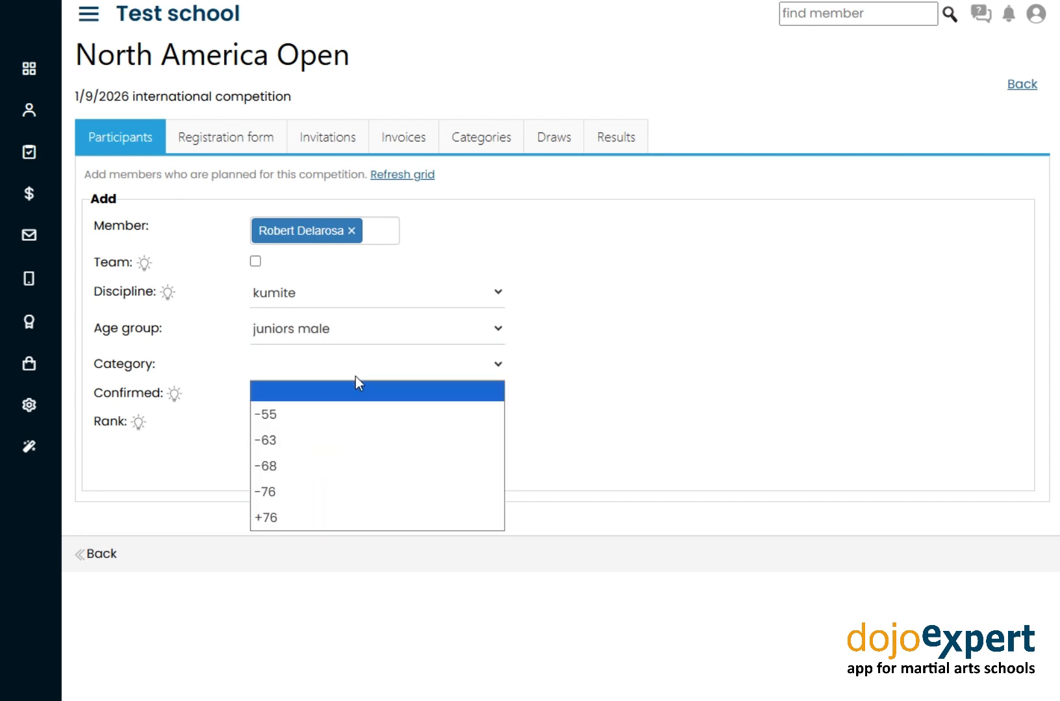
click(350, 455)
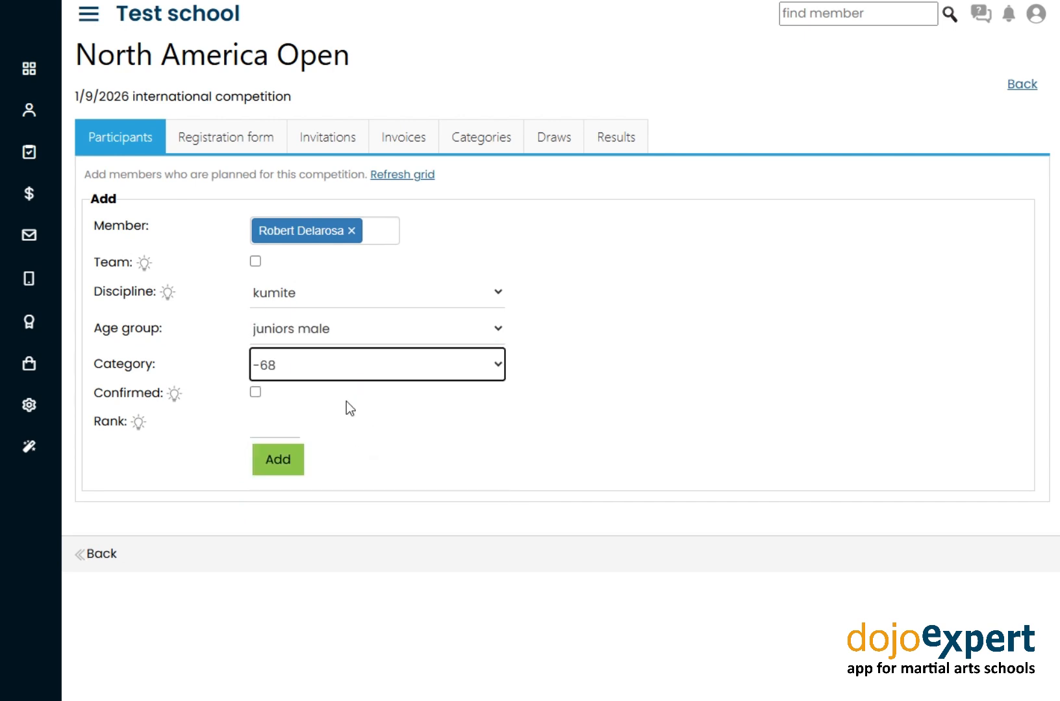
click(277, 462)
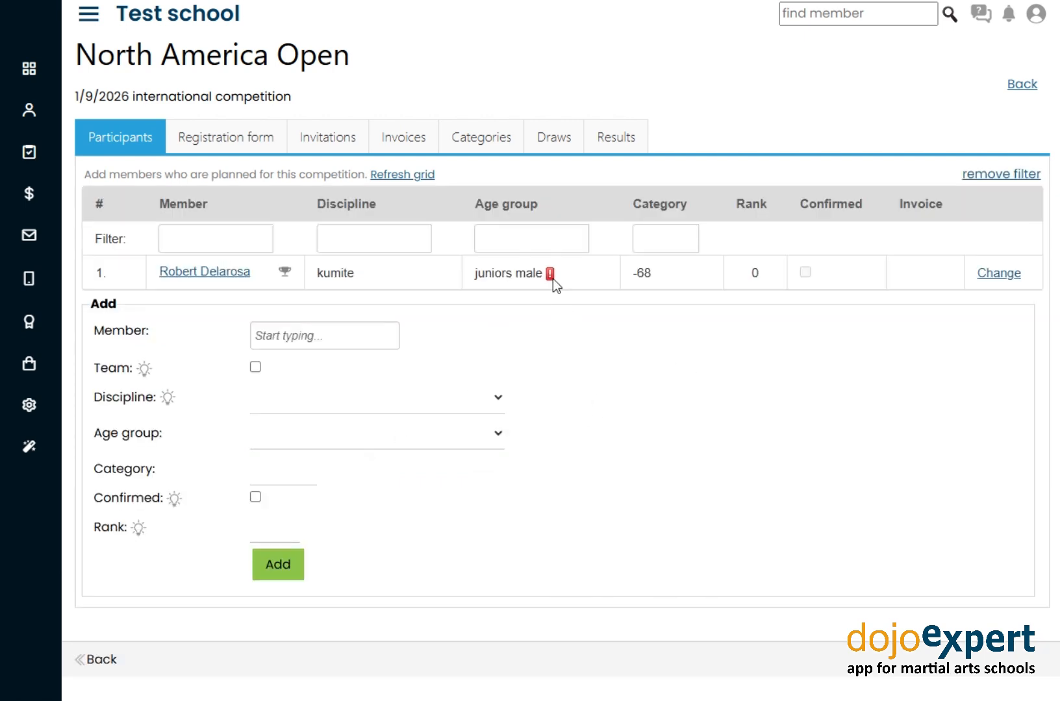
Change the added participant's age group to seniors male and category to -75, and save the entry
mouse_move(552, 274)
click(1009, 273)
click(416, 439)
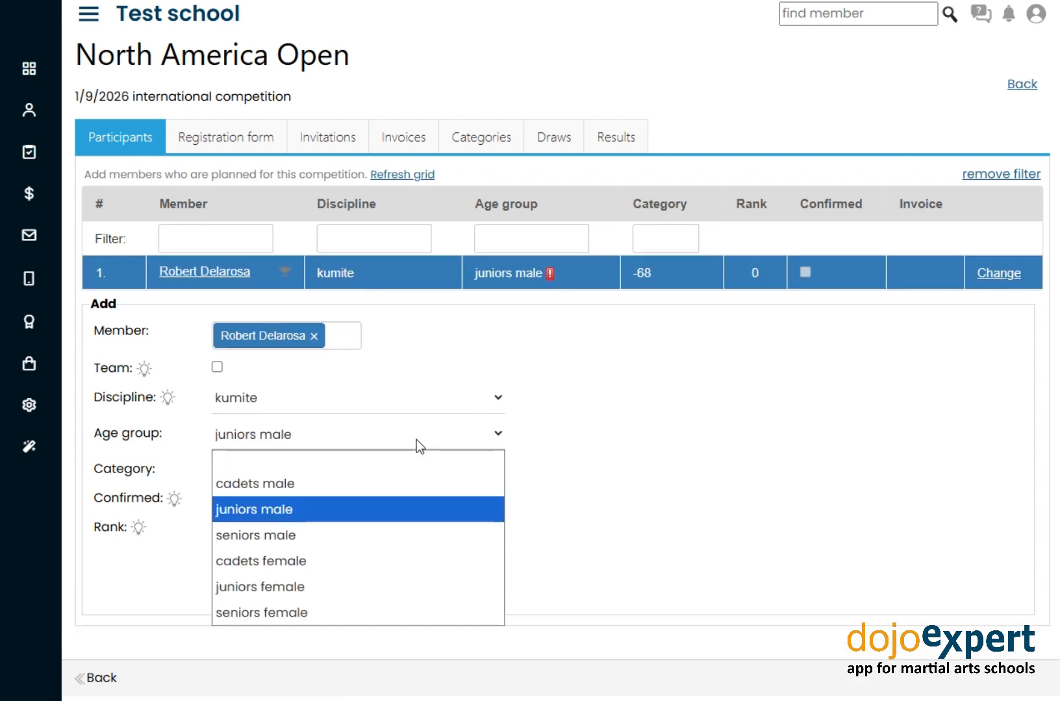
click(389, 528)
click(445, 470)
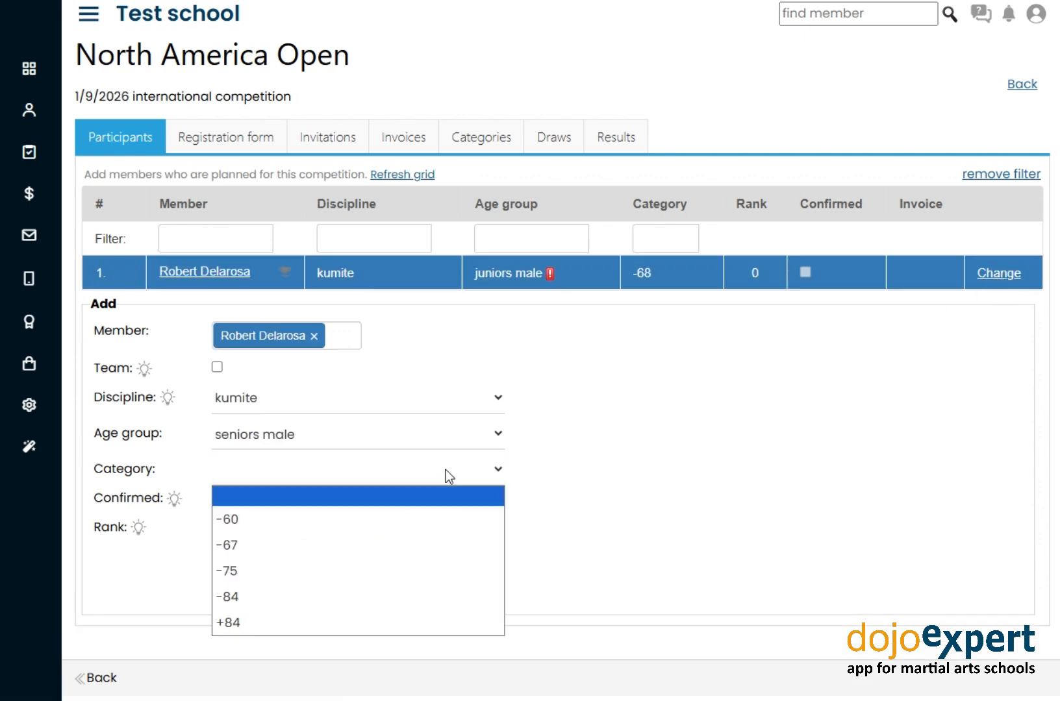
click(397, 565)
click(235, 564)
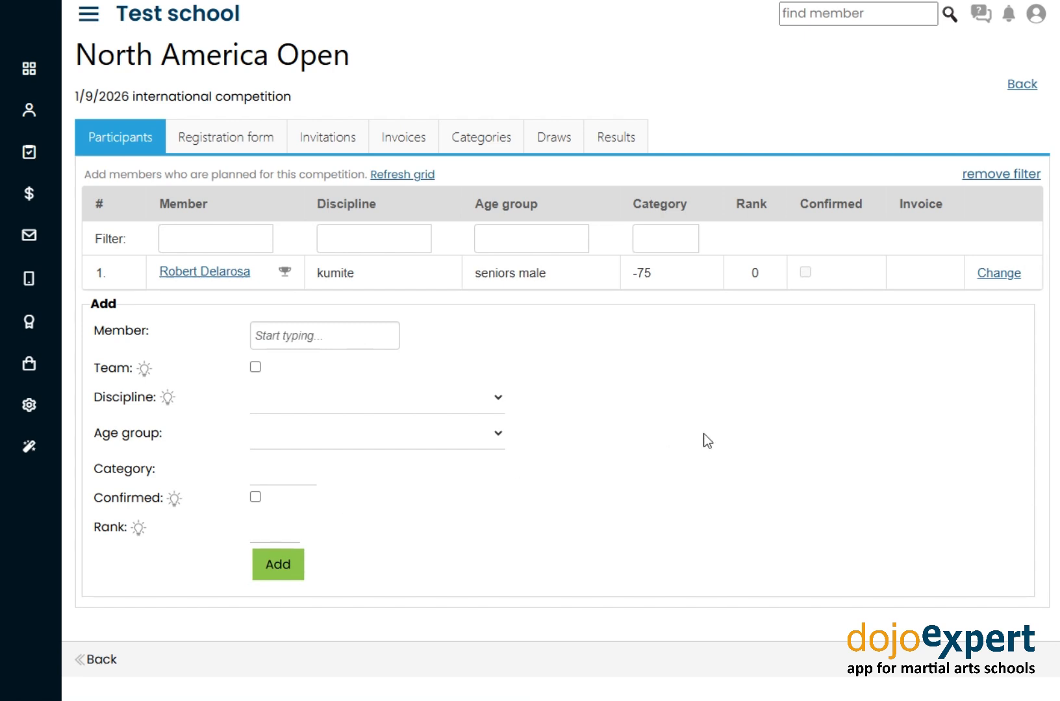
Select three members together for a new participant entry in the competition
click(358, 342)
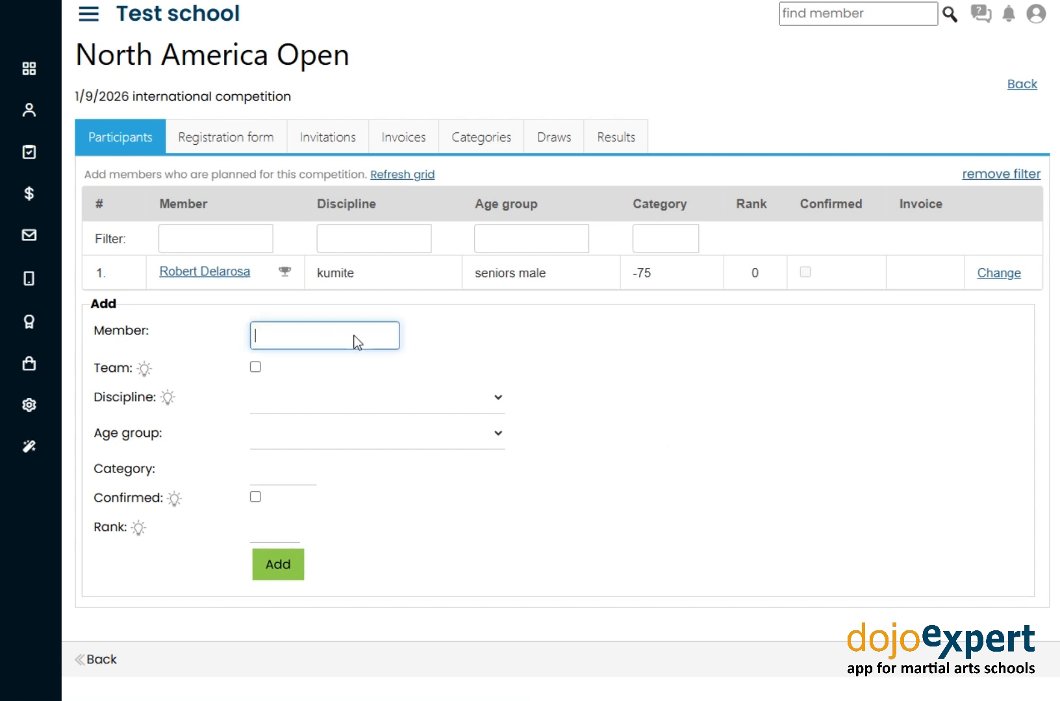
text(a)
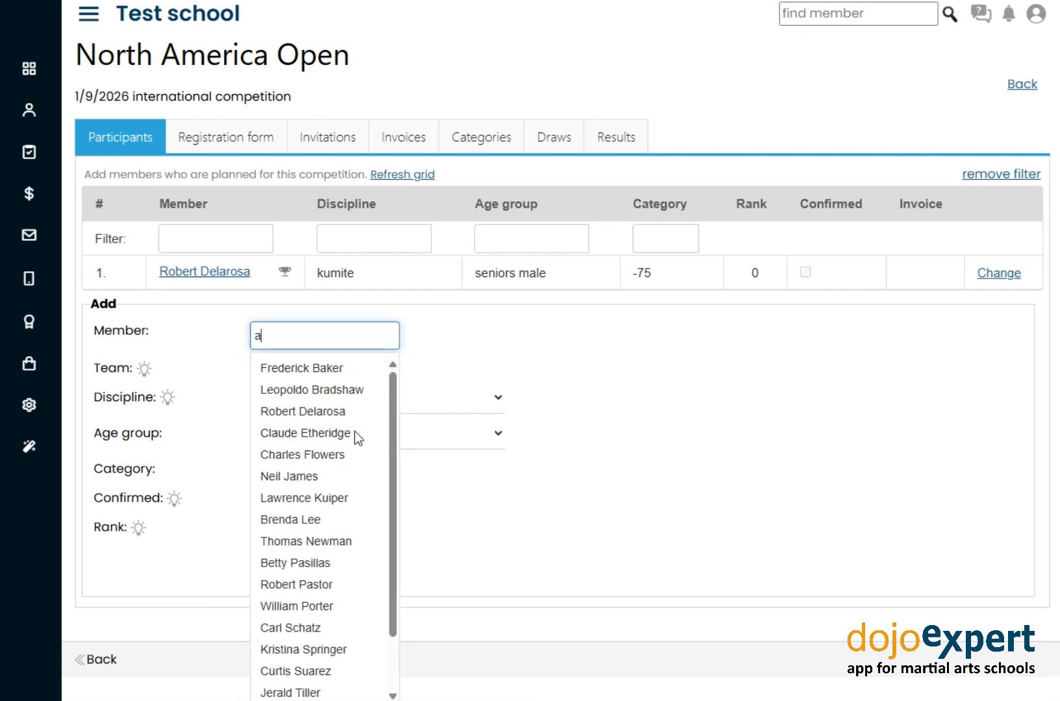
click(355, 431)
text(f)
click(378, 396)
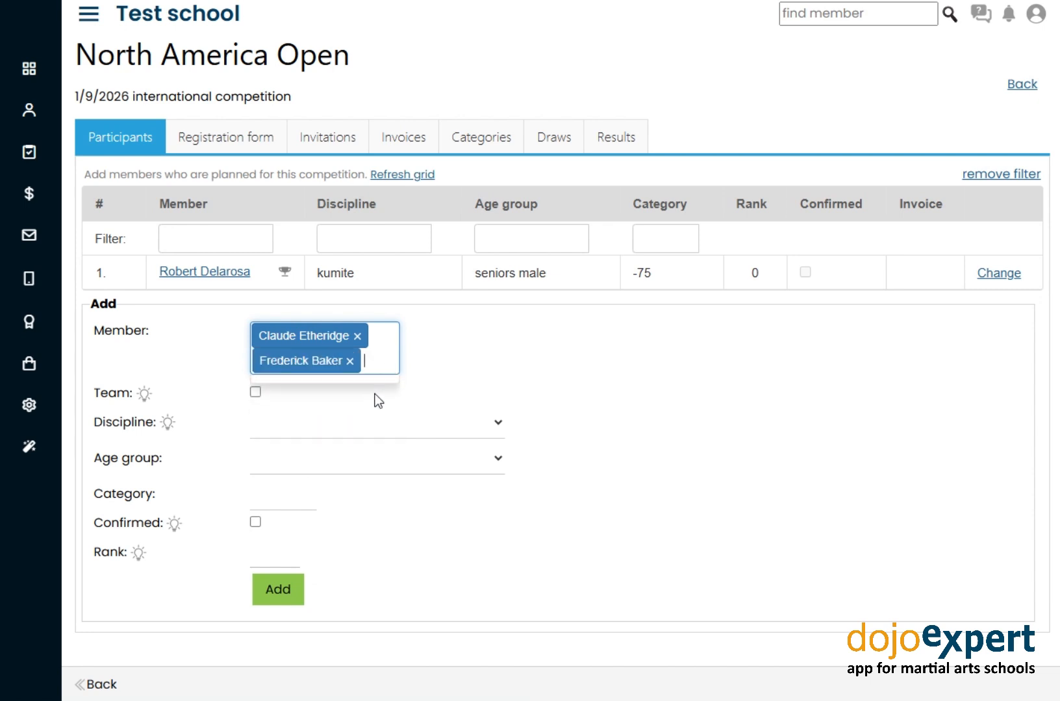
text(c)
click(351, 462)
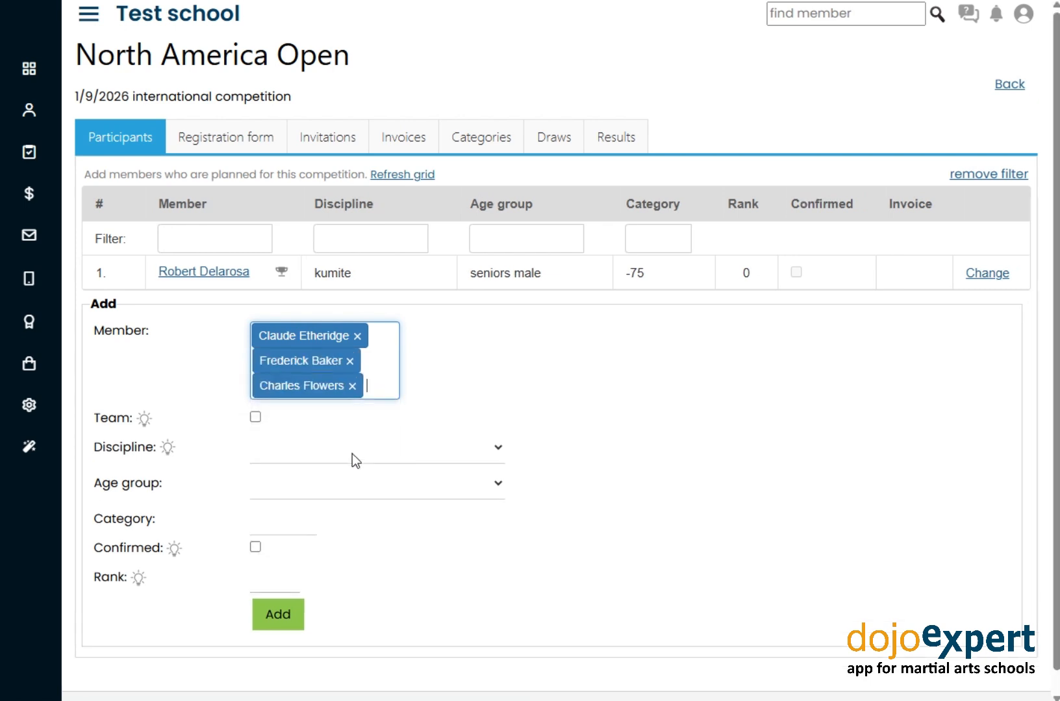
Set the selected members' discipline to kumite, age group to seniors male and category to +84, and add them as participants
click(352, 457)
click(346, 497)
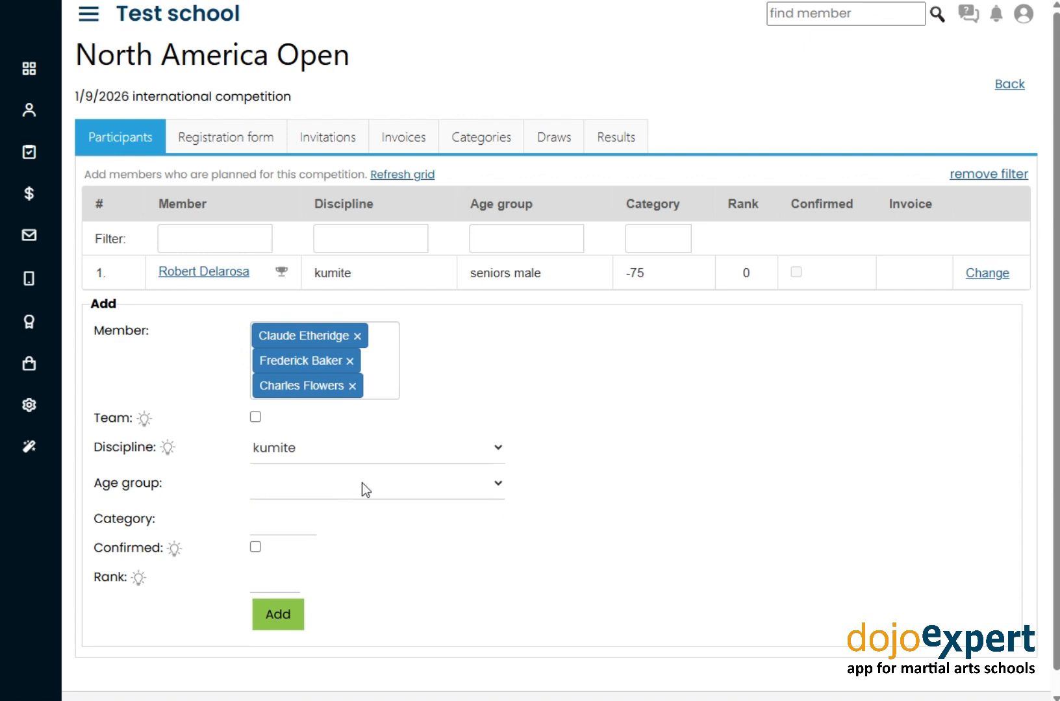
click(388, 491)
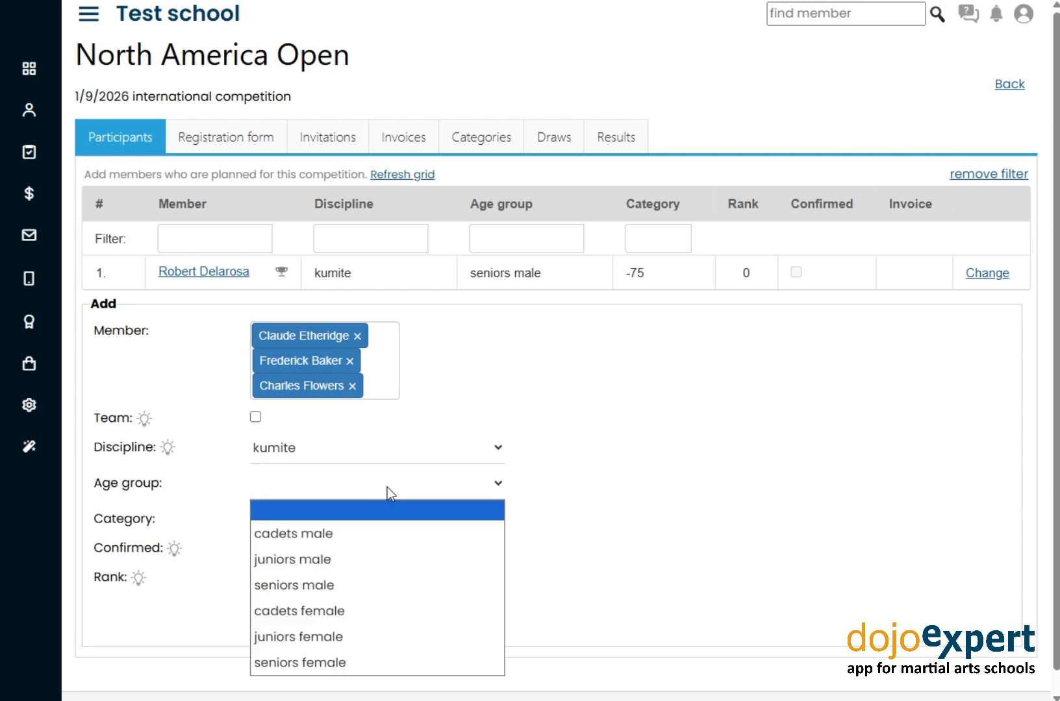
click(392, 589)
click(344, 526)
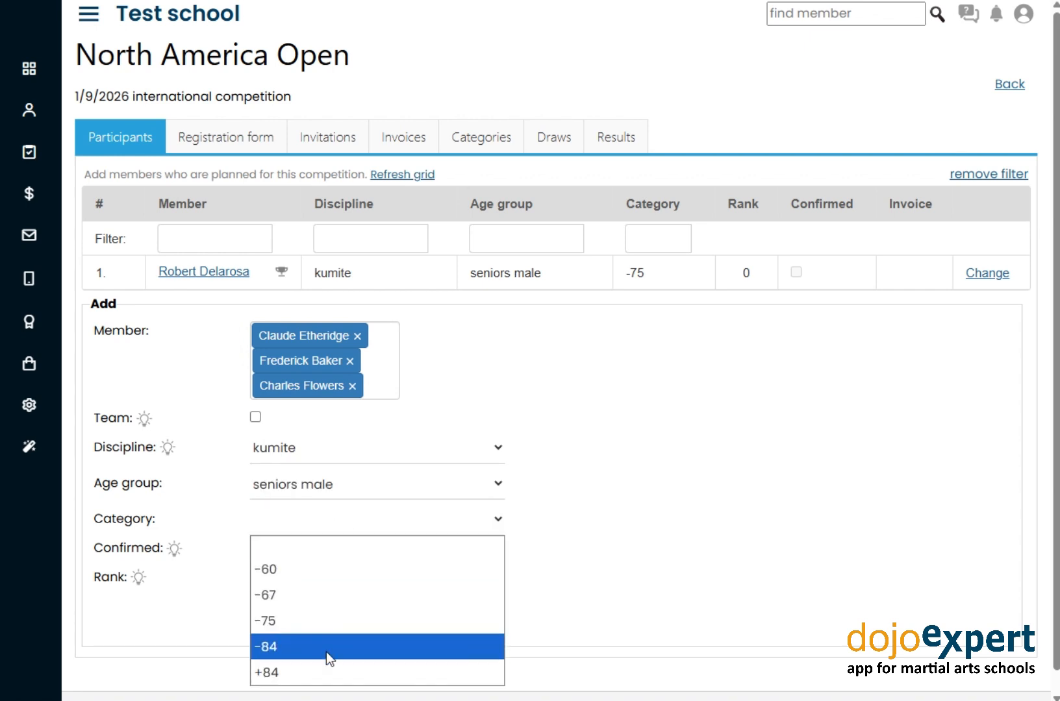
click(333, 674)
click(274, 614)
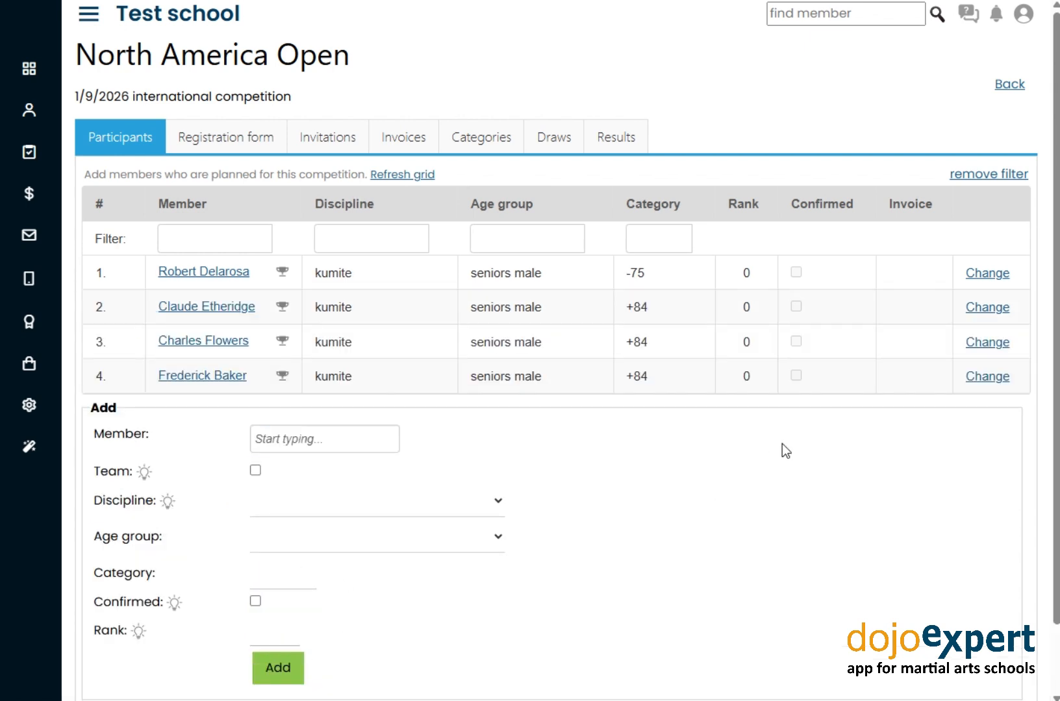
Select three female members for the next participant entry
click(331, 439)
text(a)
click(325, 625)
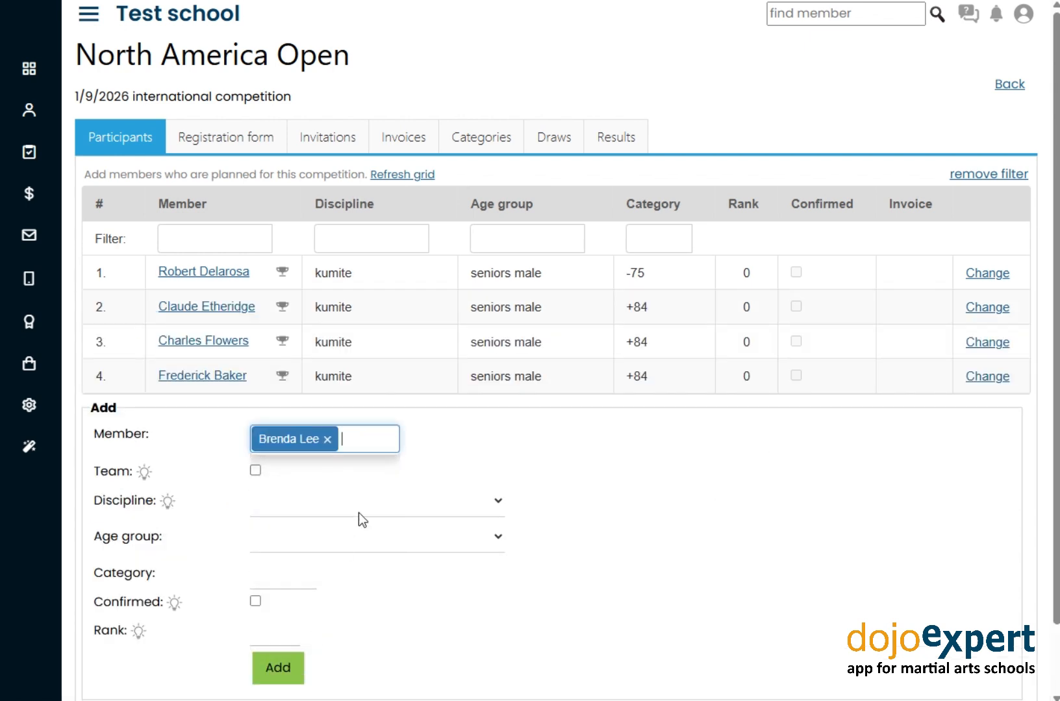
text(a)
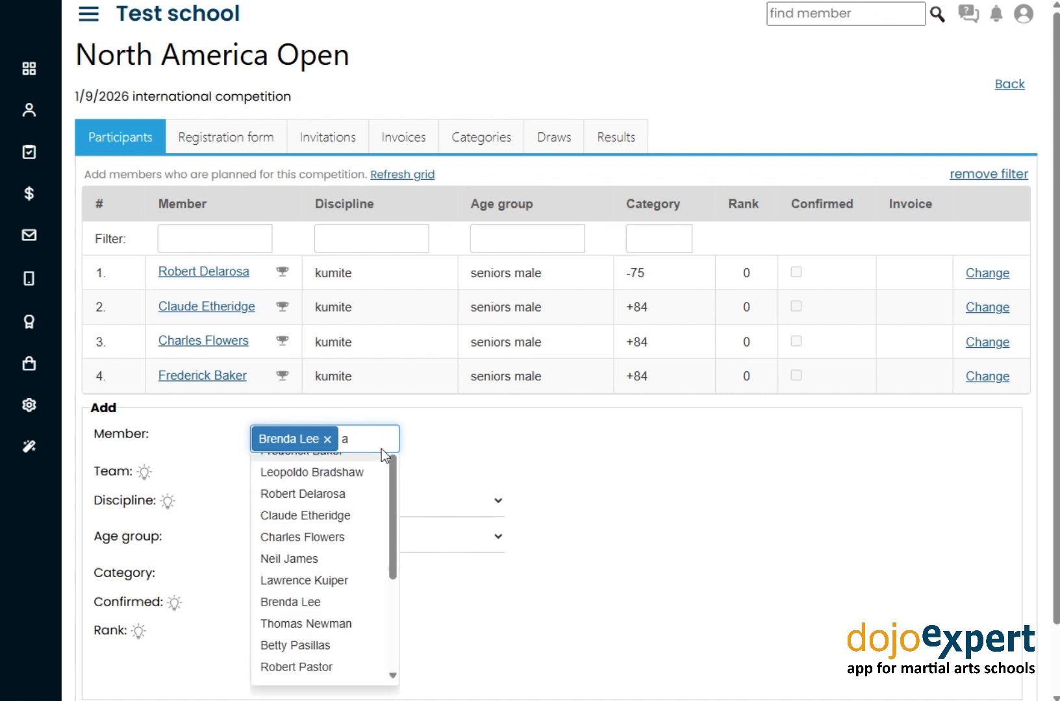
scroll(381, 494, up, 1)
click(373, 668)
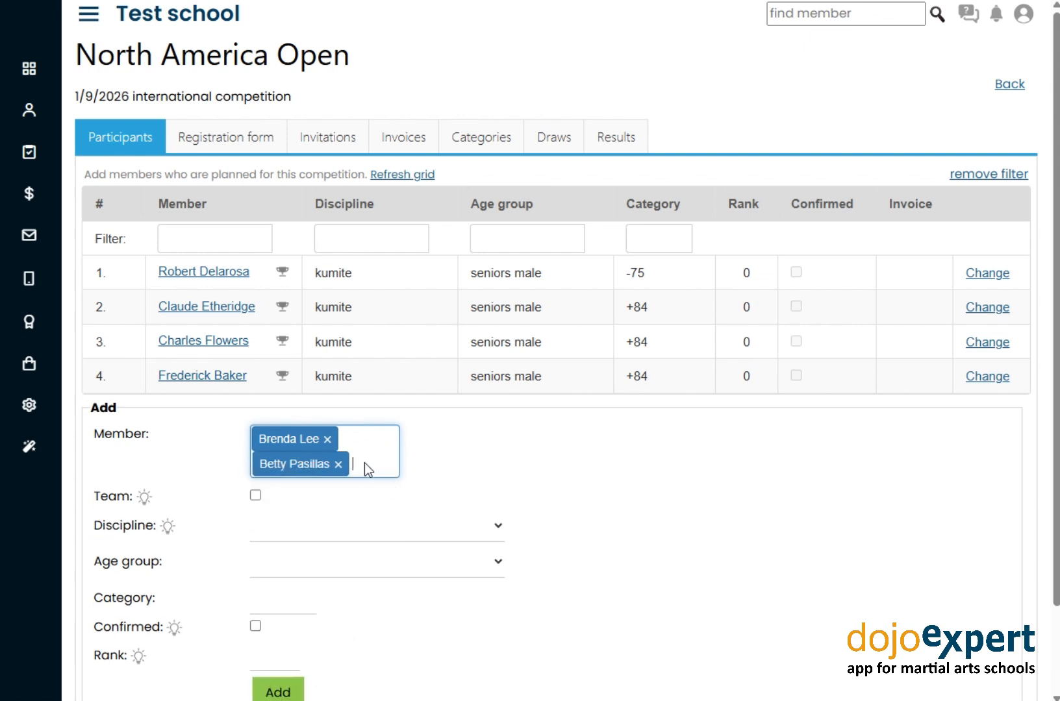
text(a)
drag(394, 538, 386, 615)
click(361, 606)
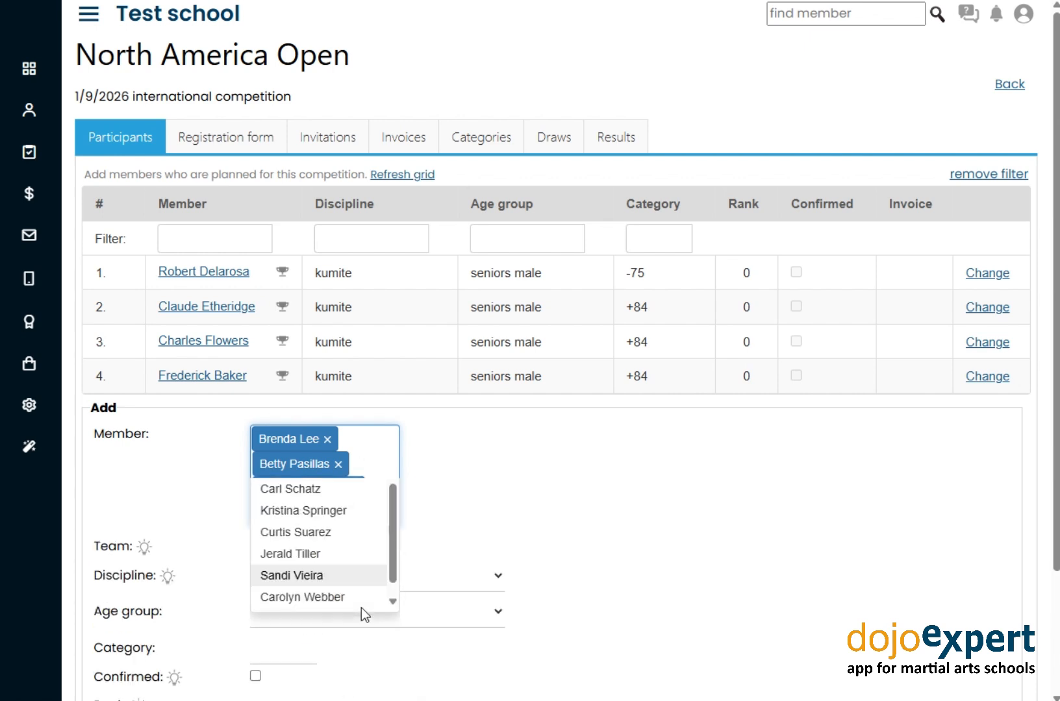
Mark the three selected members as a team in kata, age group seniors female, and add the team entry
click(257, 547)
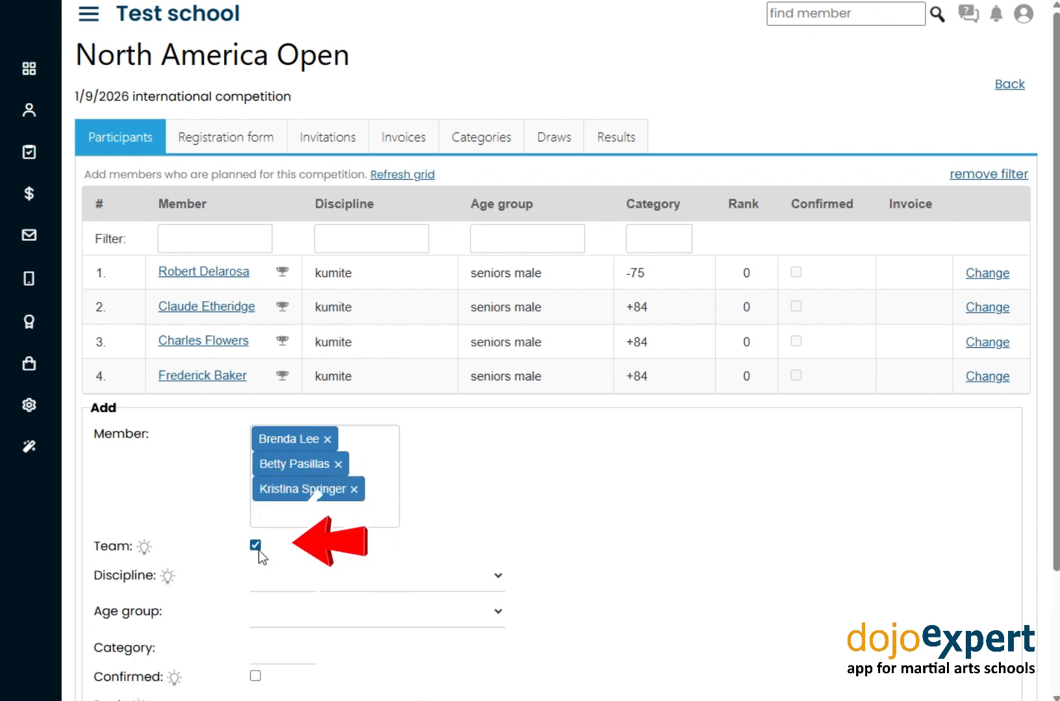
click(279, 576)
click(300, 659)
click(313, 612)
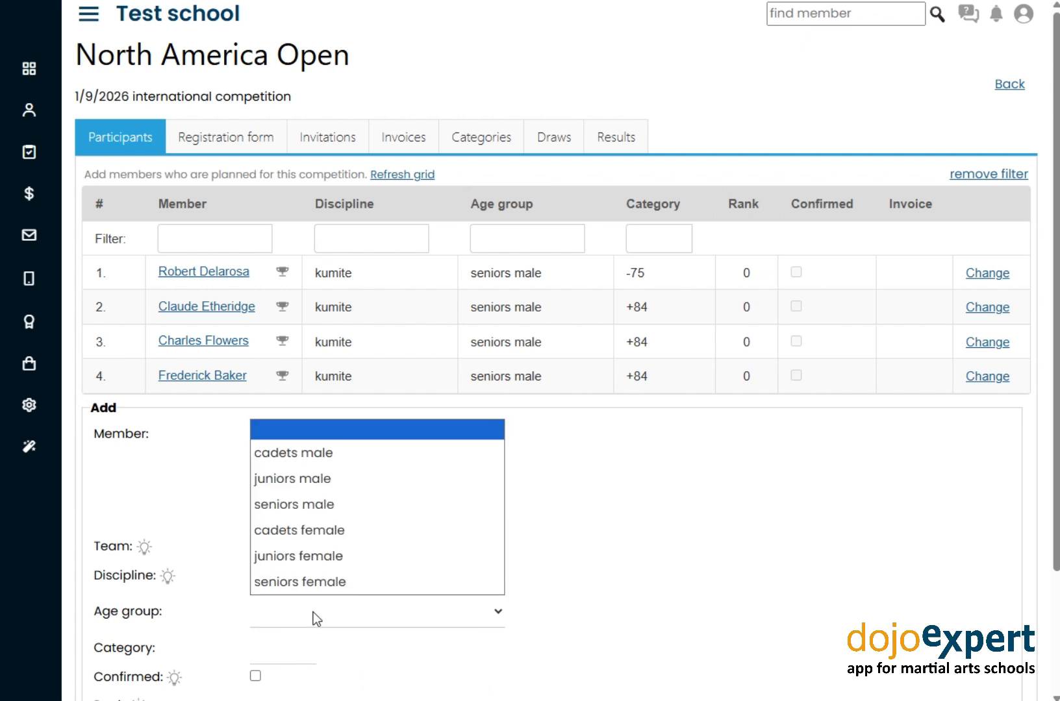
click(355, 581)
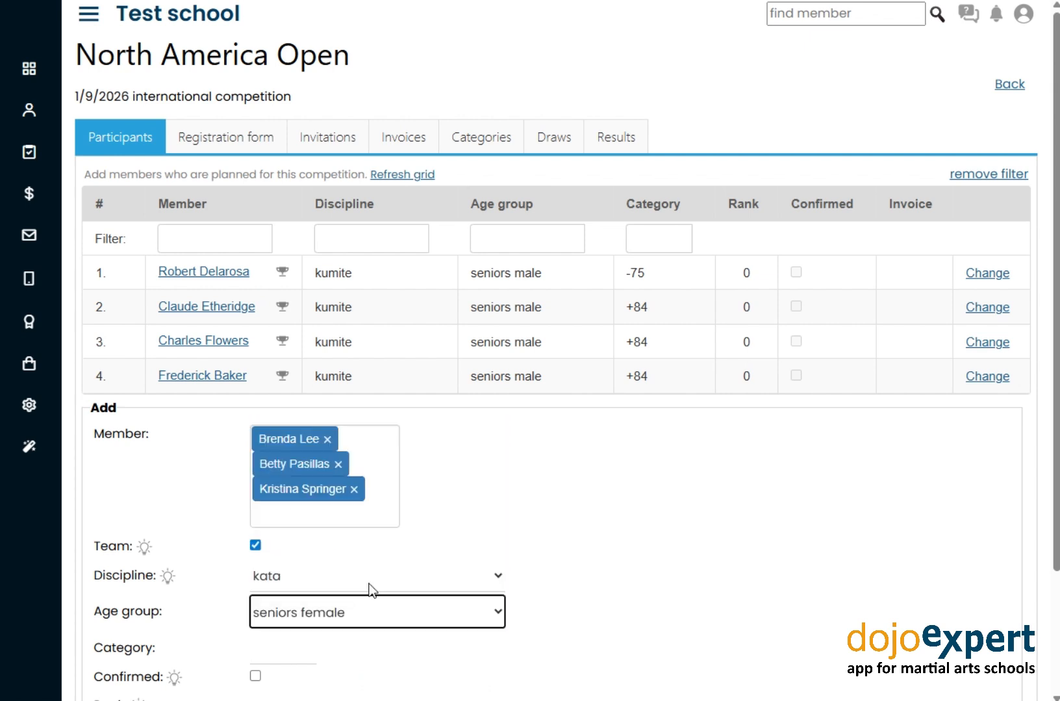
scroll(569, 504, down, 2)
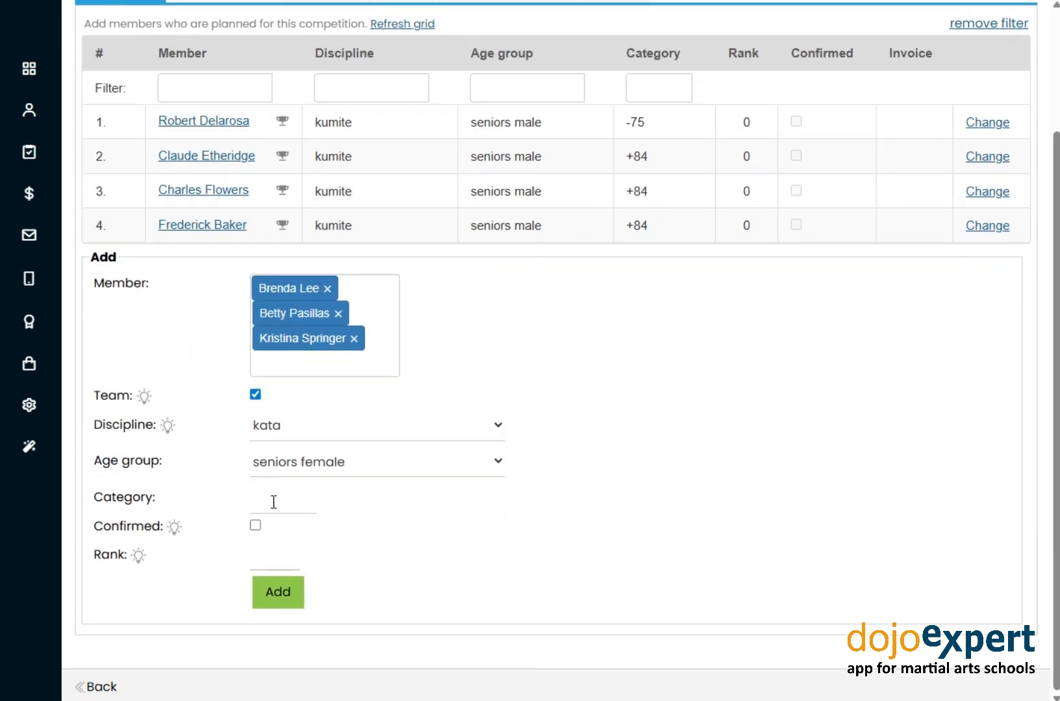
click(280, 591)
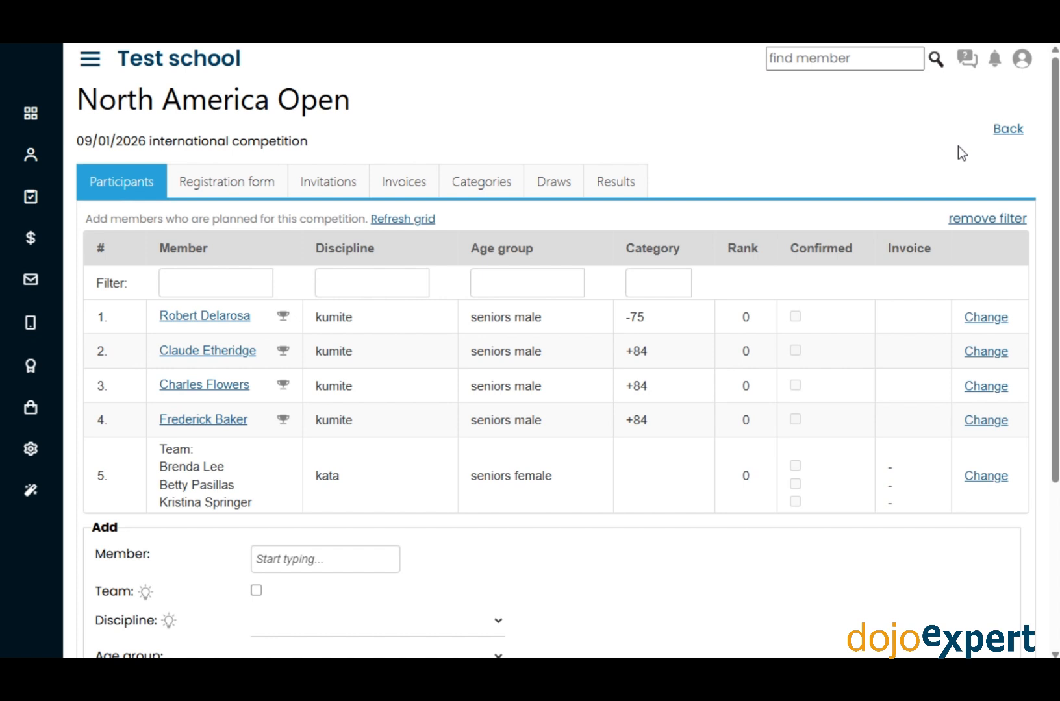
Log out of the current account and log in with the dojo account's username and password
click(1022, 62)
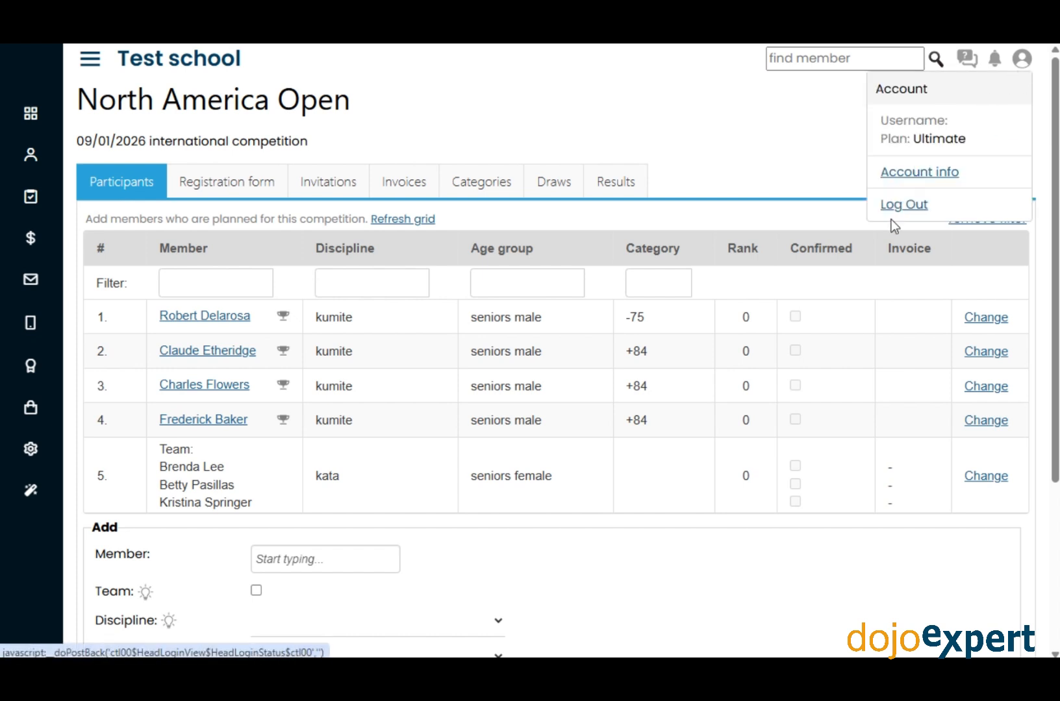
click(905, 207)
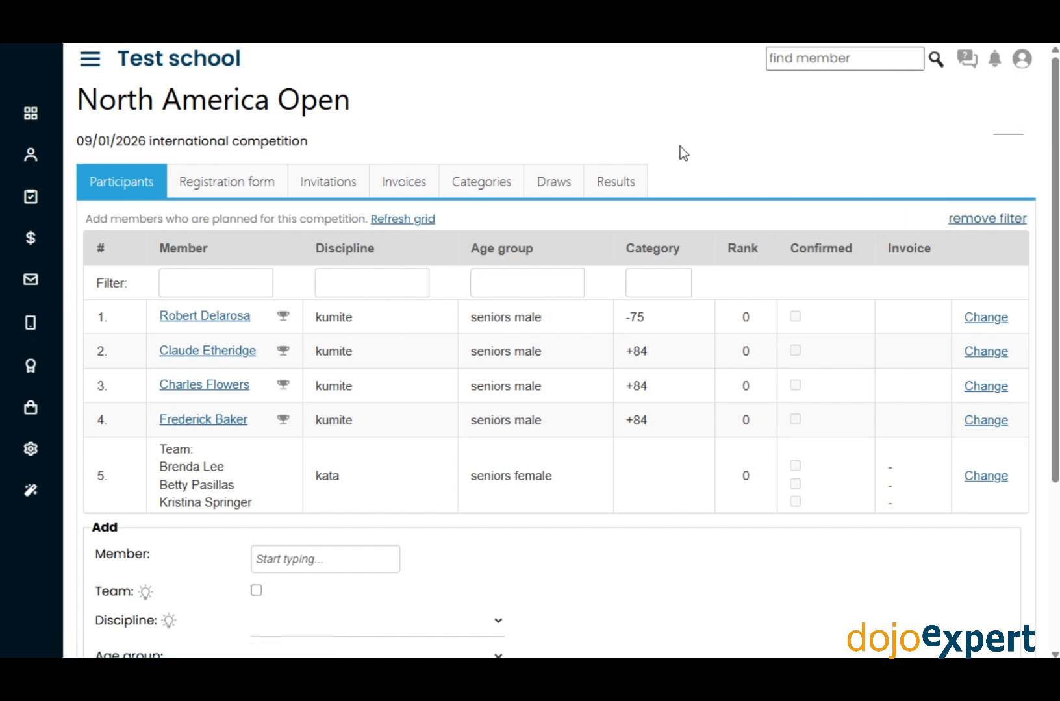
click(251, 184)
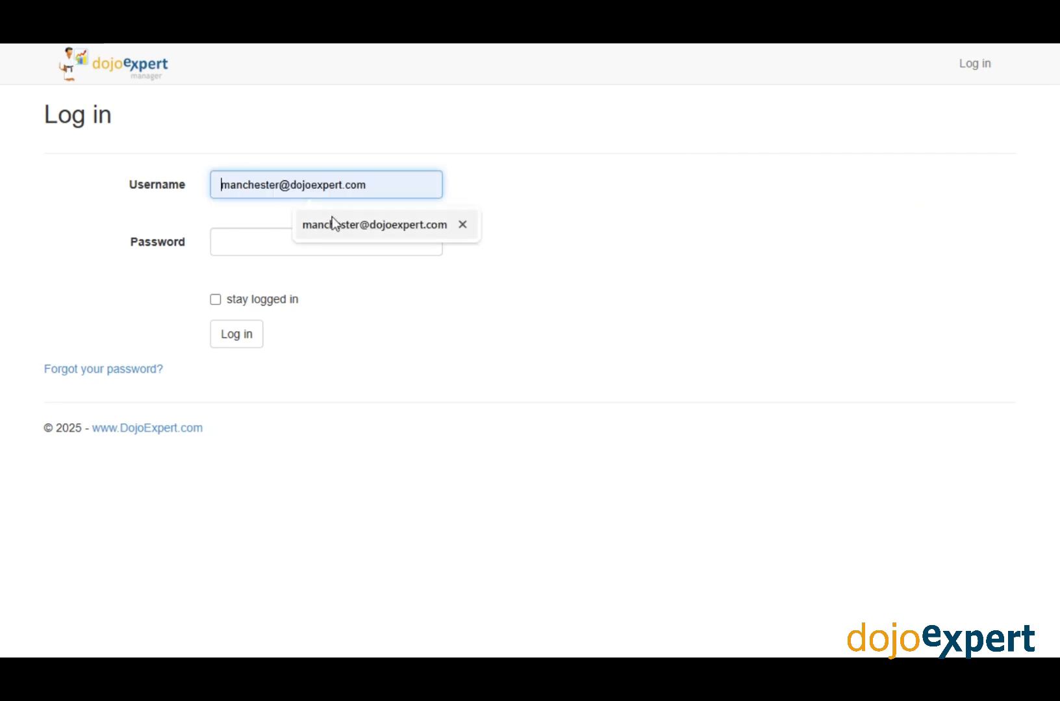
click(332, 223)
click(322, 242)
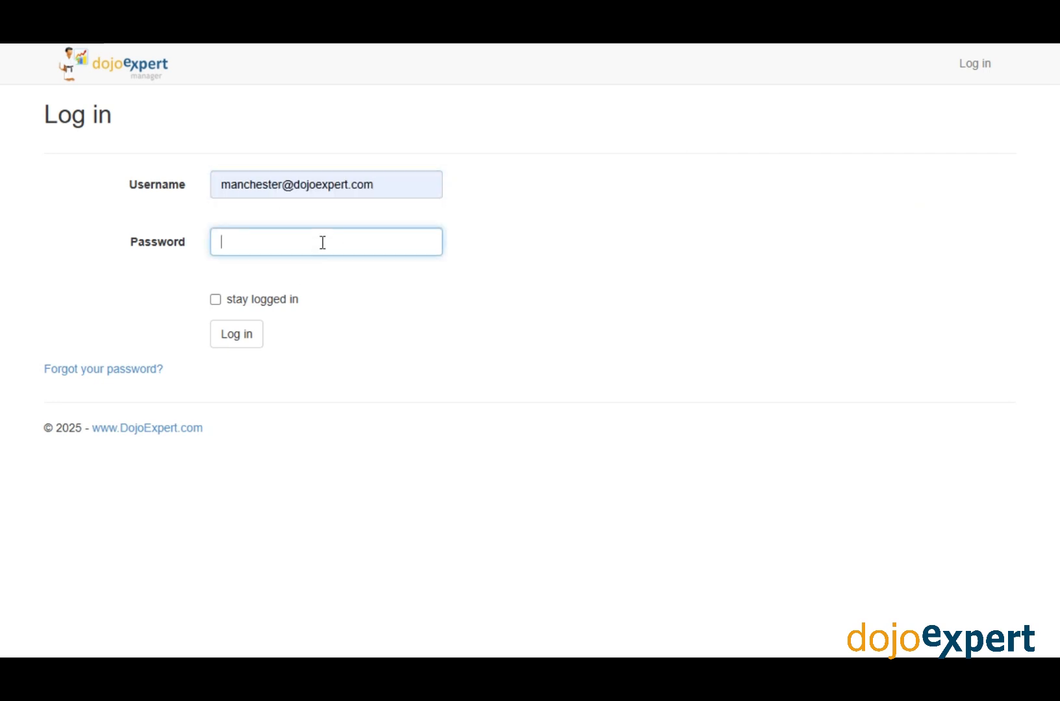
text(*******)
click(238, 337)
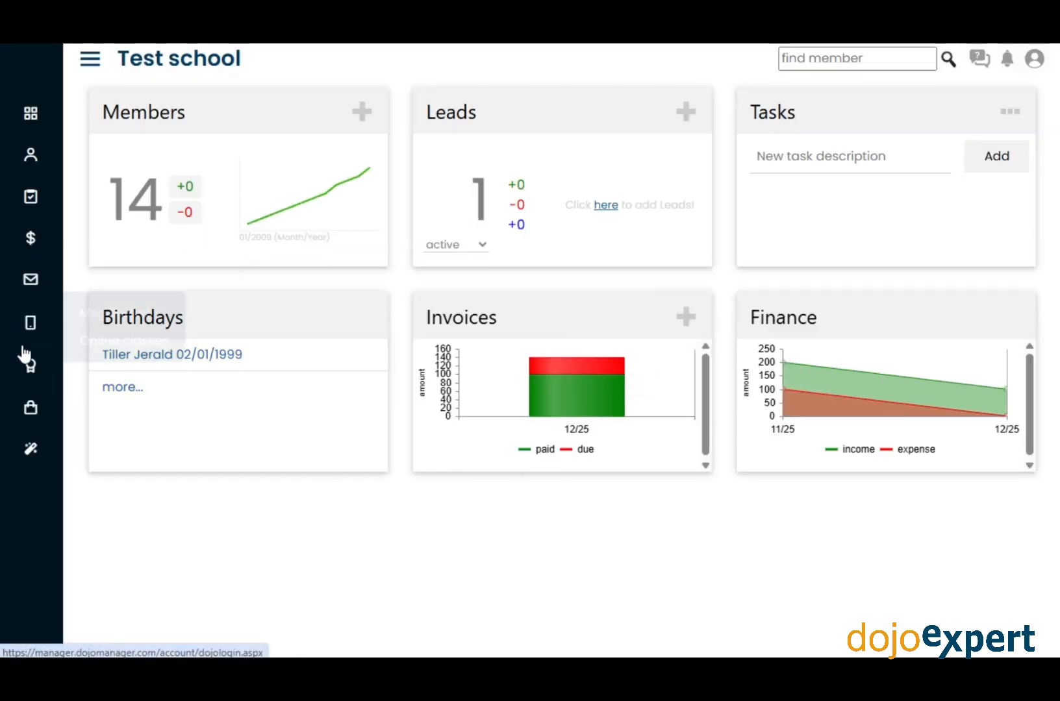
Open the details of the upcoming North America Open from the competitions and results list
mouse_move(31, 365)
click(138, 450)
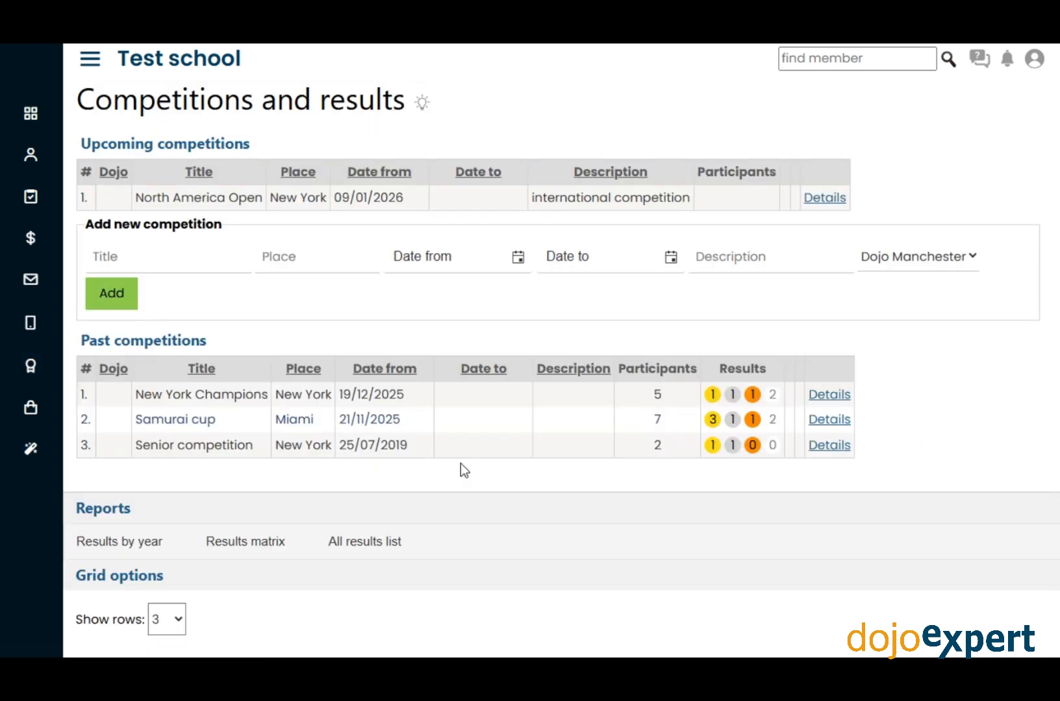
click(825, 198)
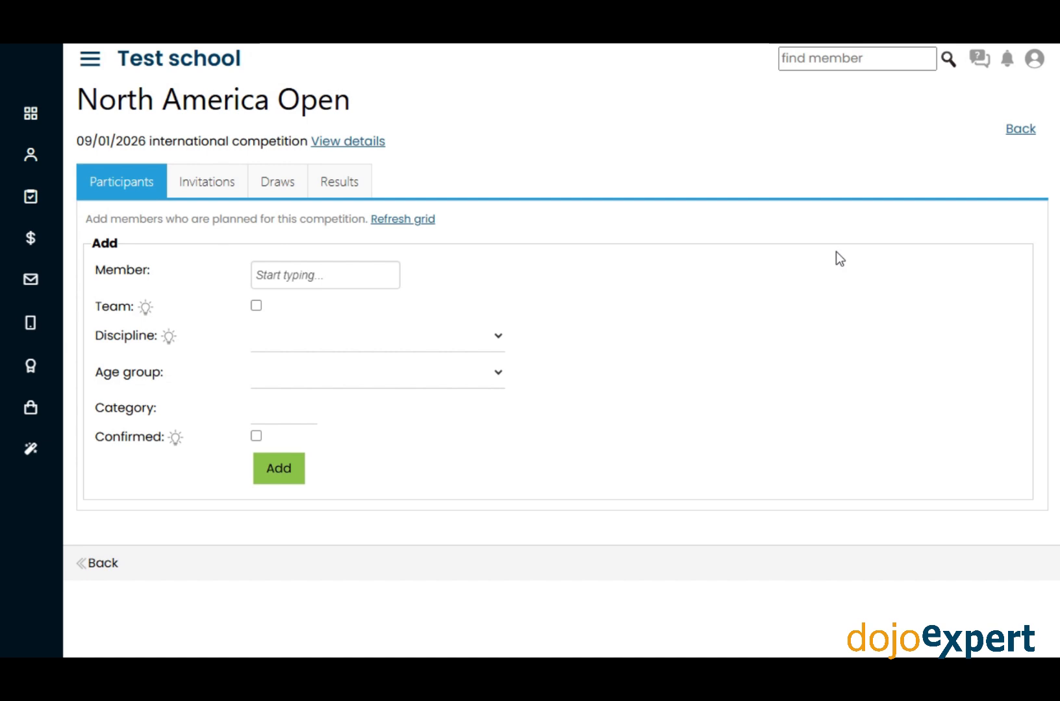
Add a dojo member to the participants in kumite, seniors male, category +84, marked as confirmed
click(335, 274)
text(thomas)
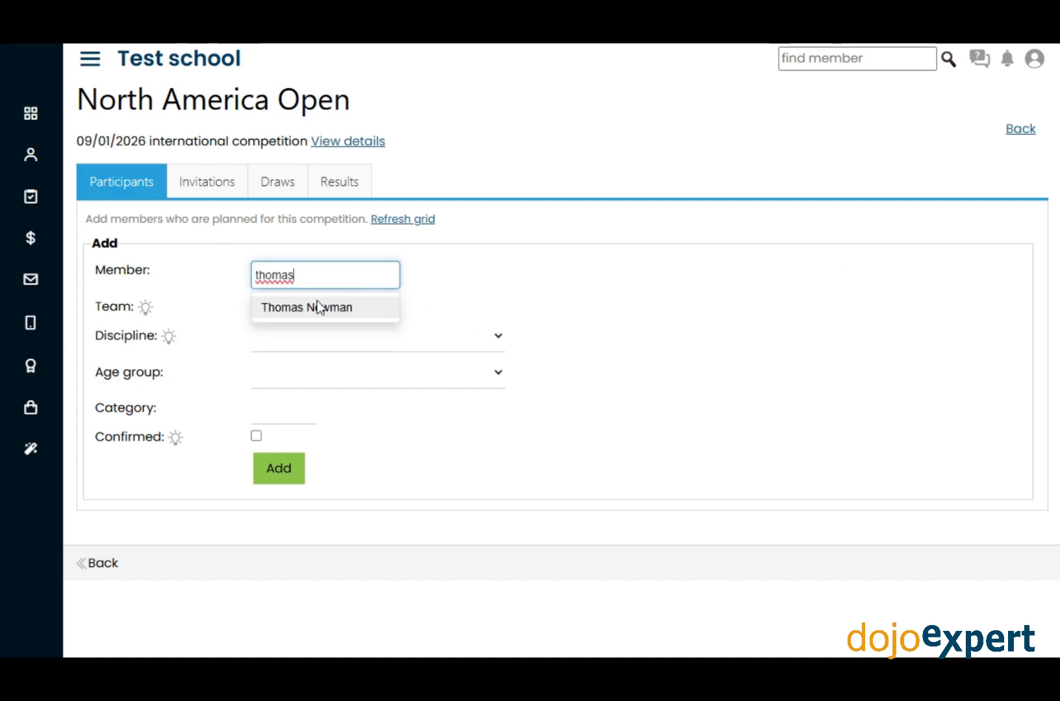
click(315, 305)
click(285, 363)
click(329, 411)
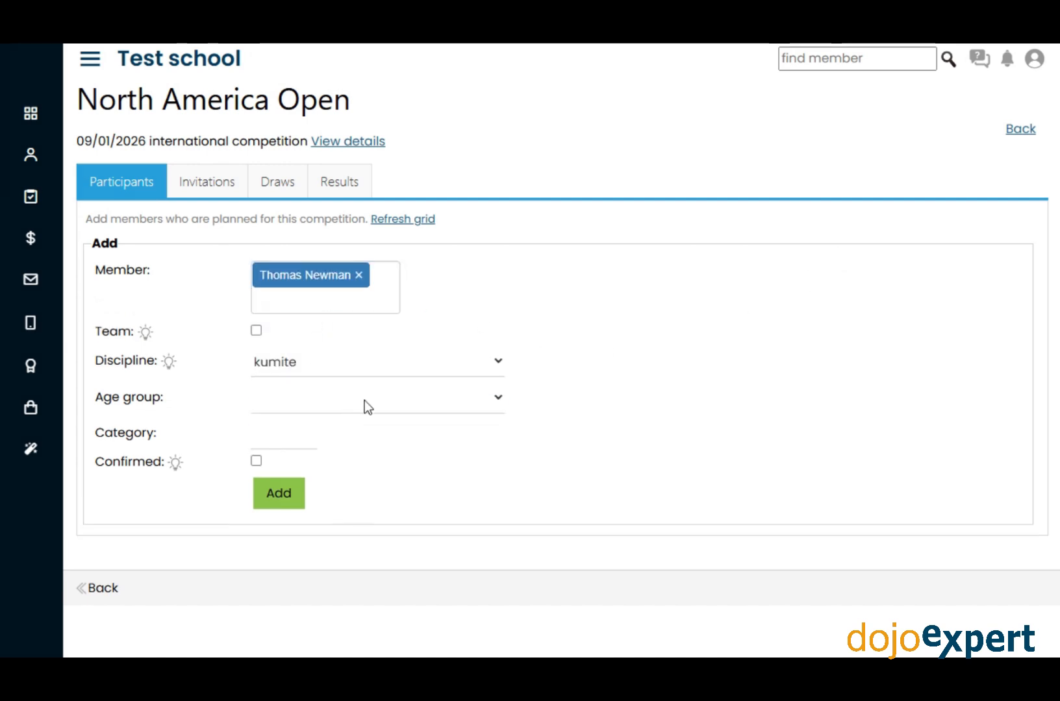
click(364, 401)
click(365, 500)
click(335, 434)
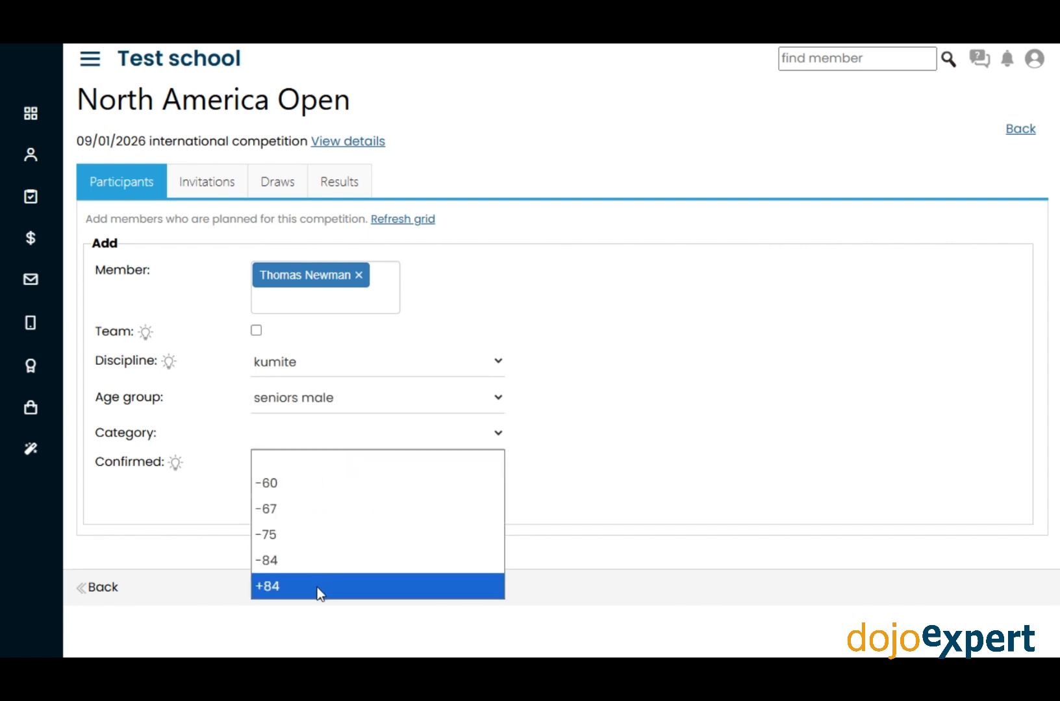
click(317, 589)
click(256, 461)
click(277, 497)
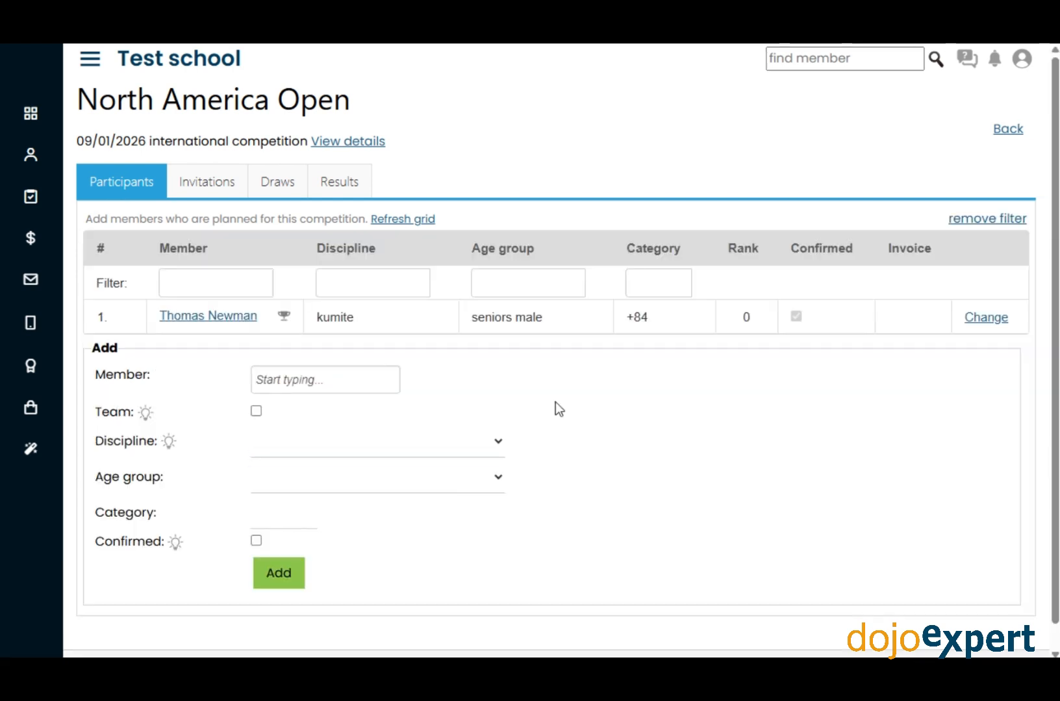
Add a second dojo member as a confirmed participant in kumite, seniors male, category +84
click(348, 386)
text(william)
click(257, 414)
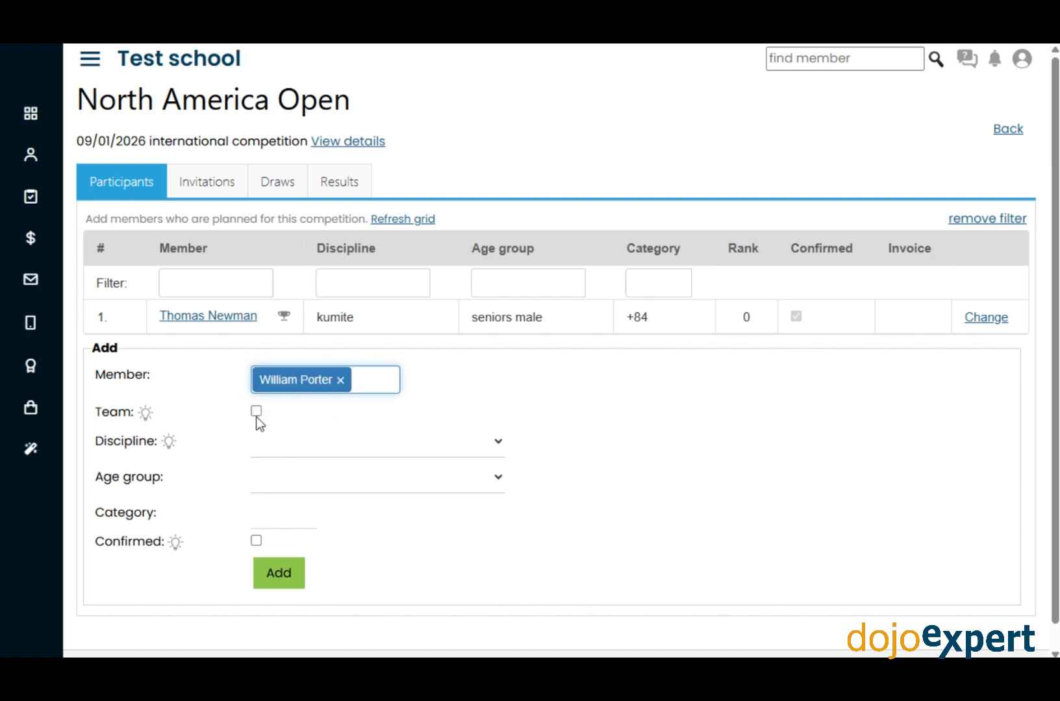
click(291, 444)
click(292, 492)
click(296, 481)
click(312, 578)
click(333, 516)
click(311, 656)
click(257, 541)
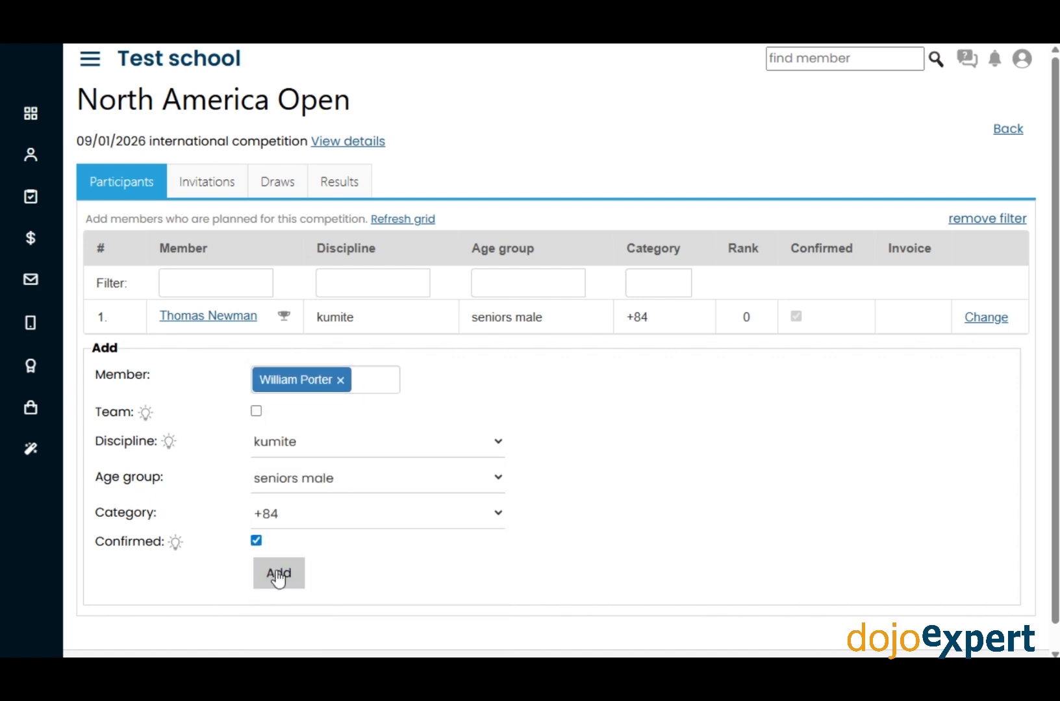
click(278, 574)
Add a third dojo member as a confirmed participant in kumite, seniors male, category -75
click(331, 414)
text(robert)
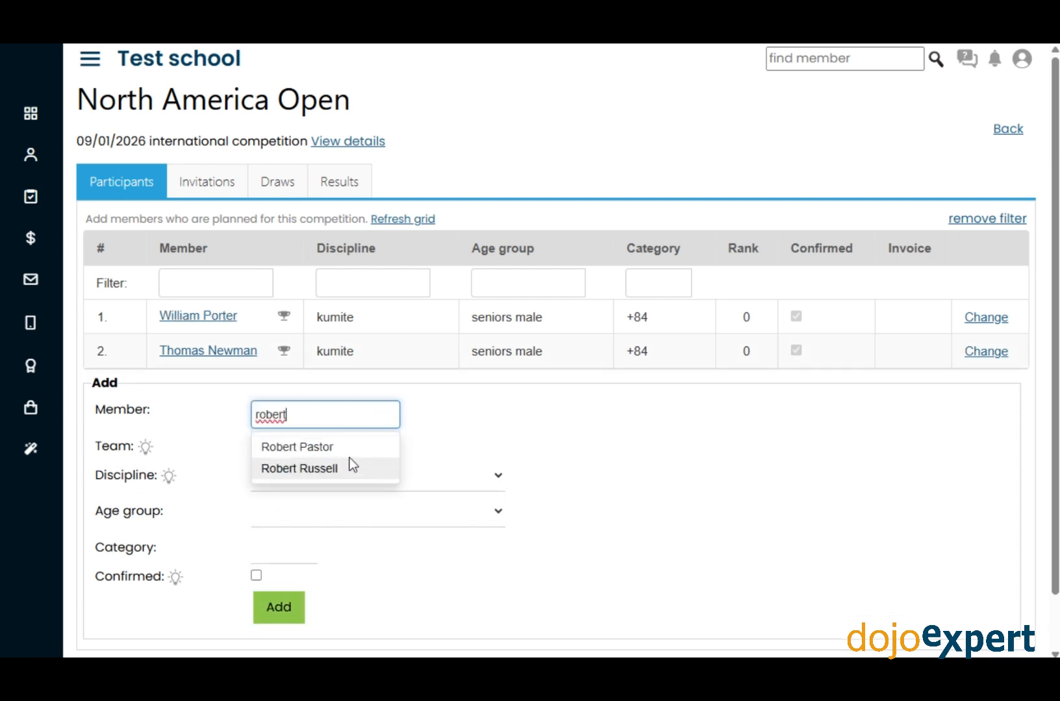
click(348, 464)
click(279, 477)
click(293, 526)
click(311, 517)
click(305, 612)
click(309, 549)
click(301, 601)
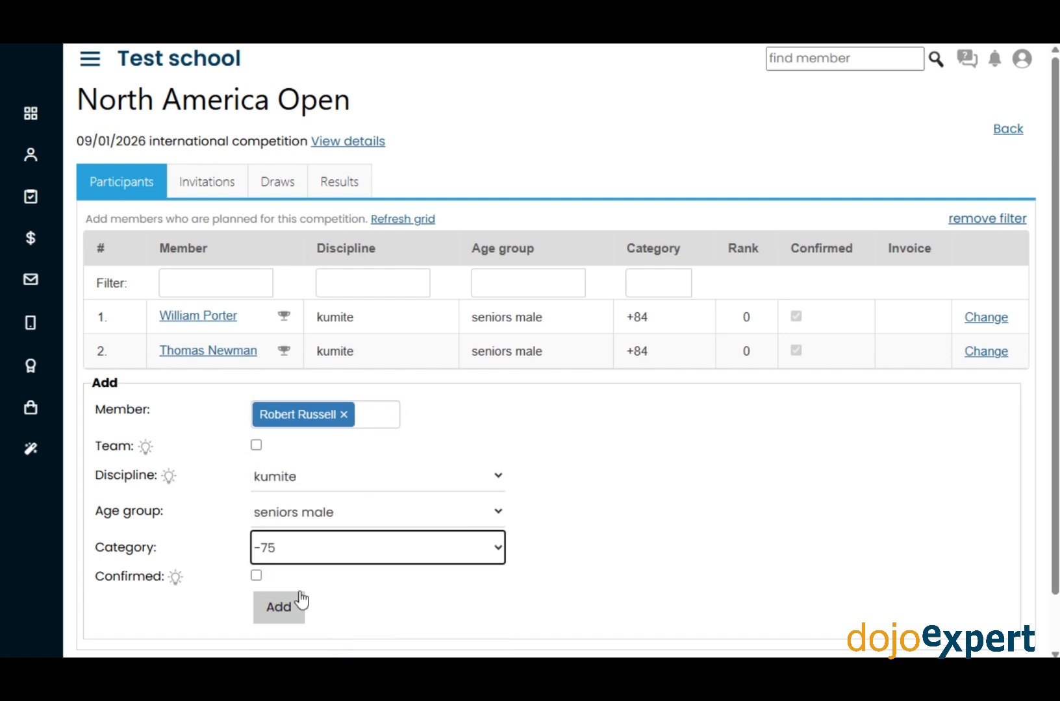
click(256, 575)
click(278, 606)
Select three more dojo members together for a joint participant entry
click(291, 447)
text(caro)
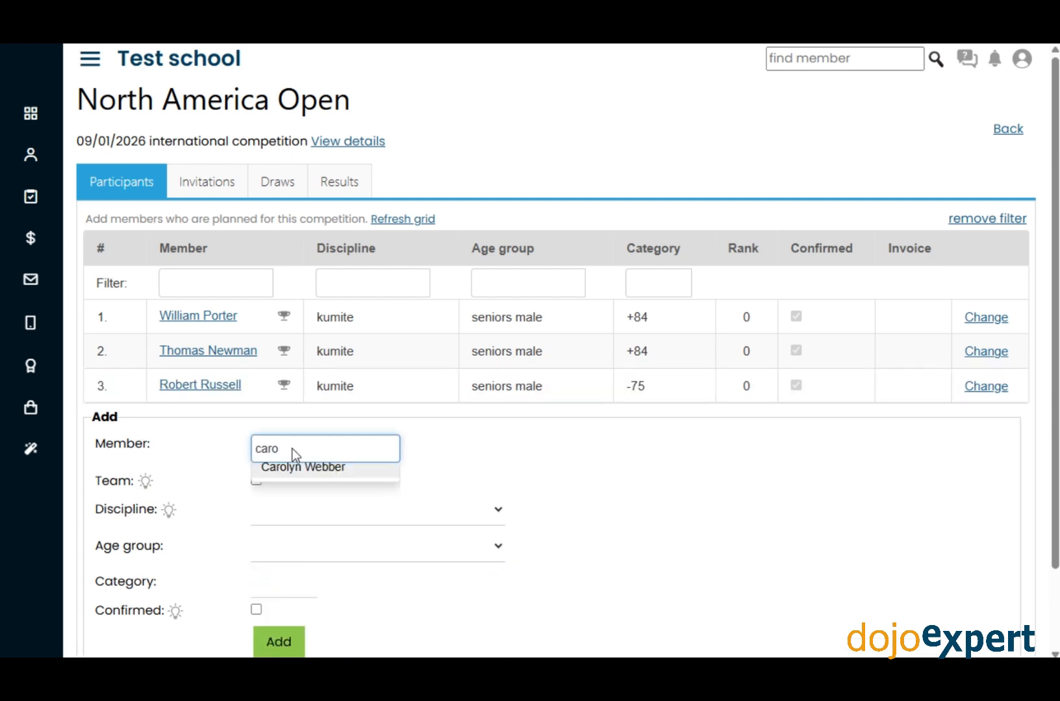
click(302, 466)
text(mira)
click(339, 506)
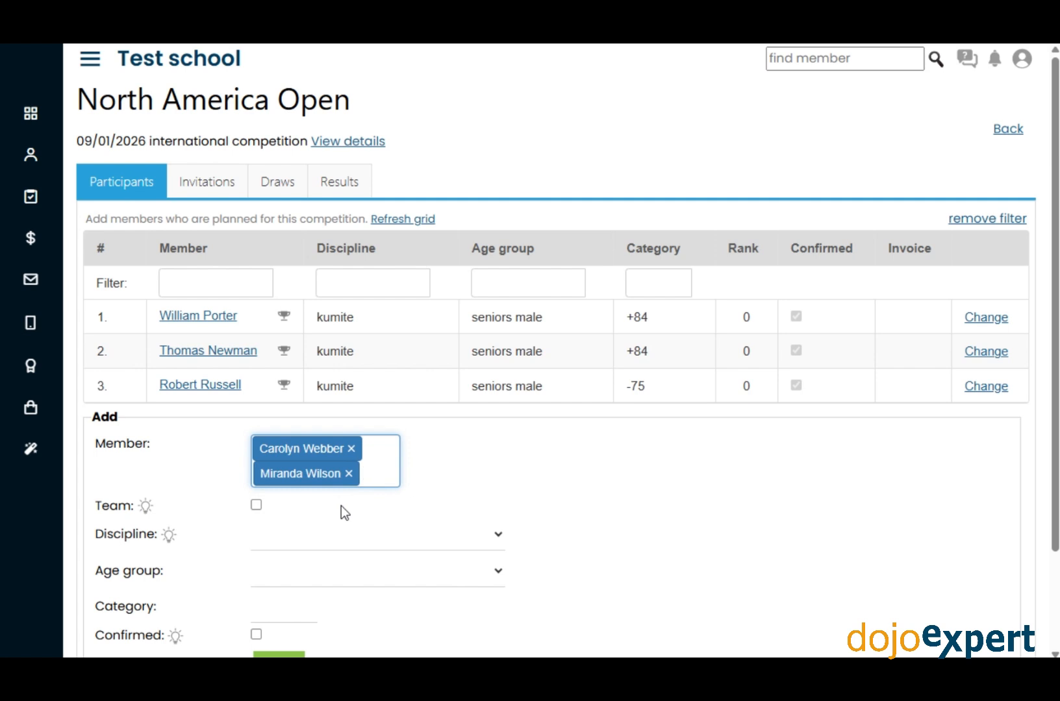
text(denn)
click(338, 528)
Register the three selected dojo members as a confirmed team in kata, seniors female
click(256, 554)
click(266, 584)
scroll(295, 631, down, 1)
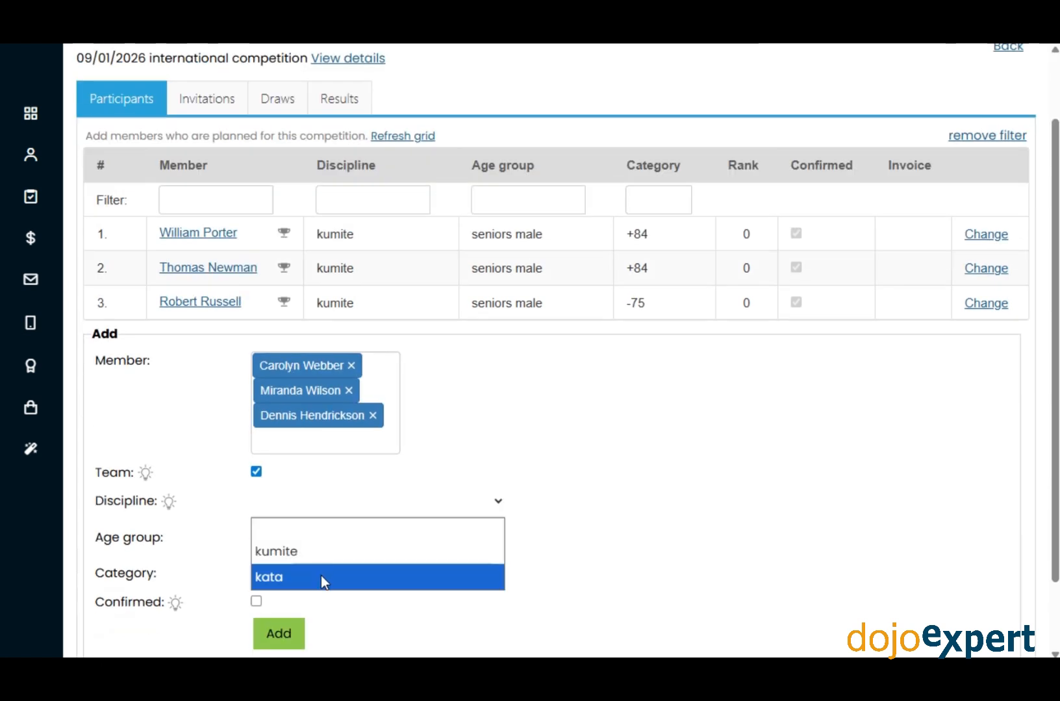
click(320, 575)
click(335, 537)
scroll(335, 537, down, 1)
click(364, 632)
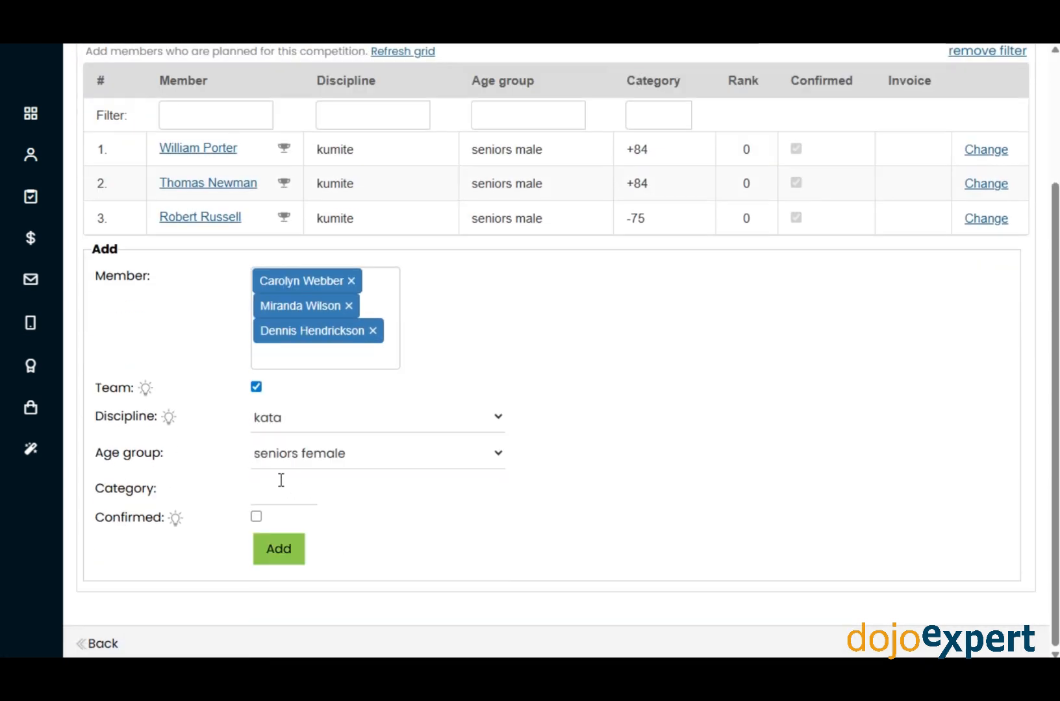
click(255, 516)
click(273, 553)
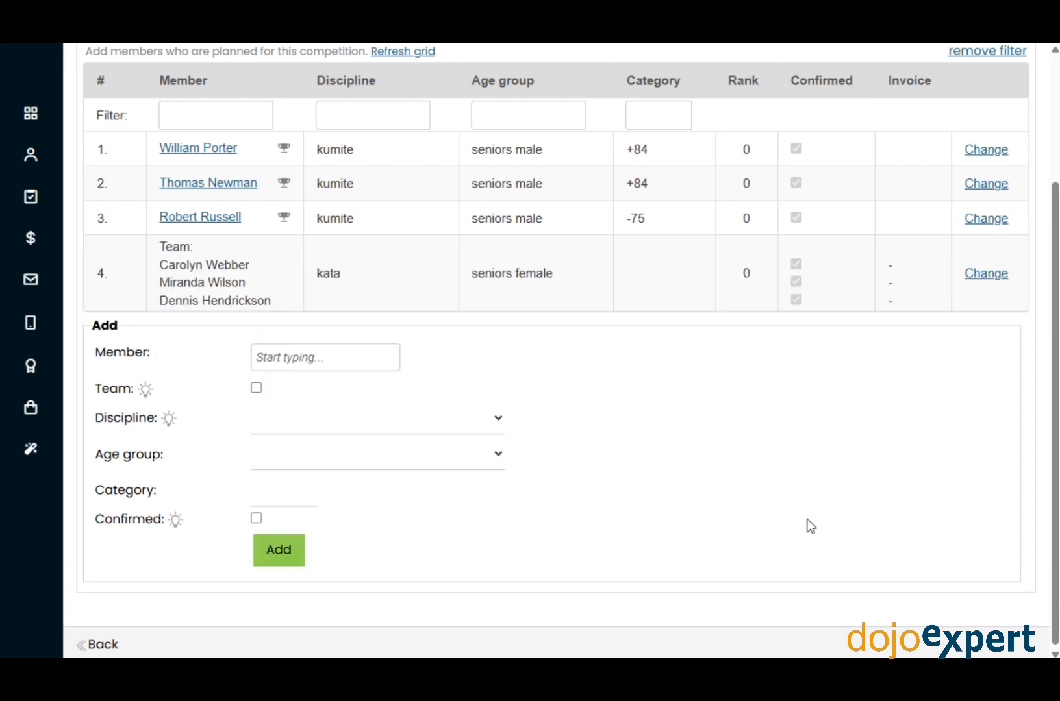
Log out of the dojo account and open the North America Open participants list from the main account
scroll(792, 519, up, 3)
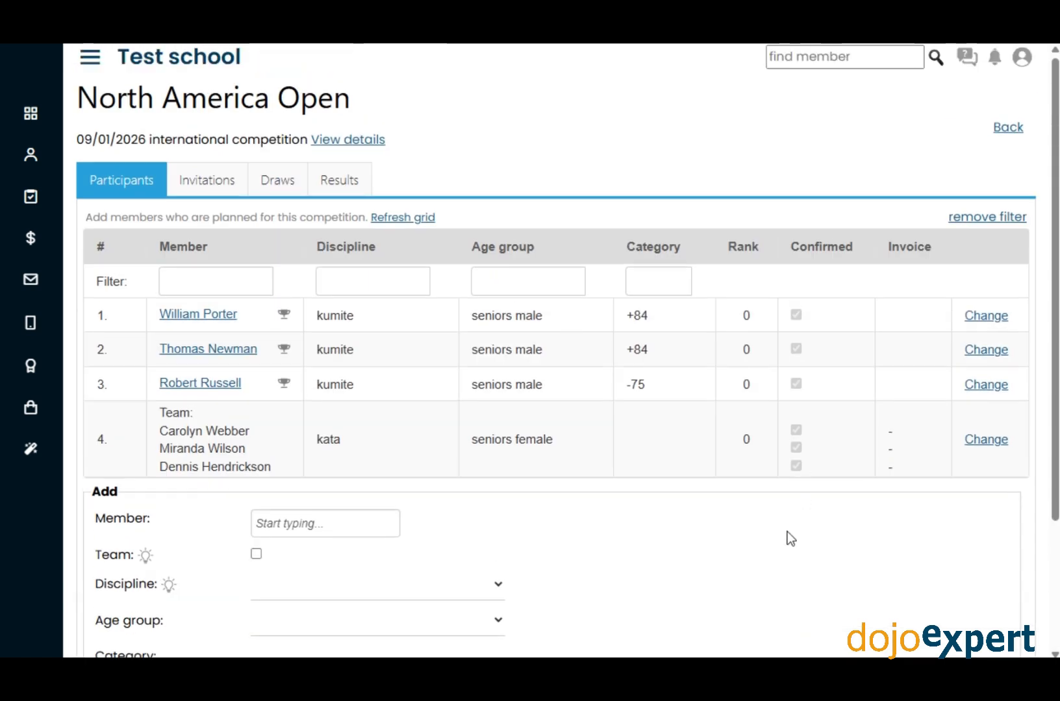
click(1023, 58)
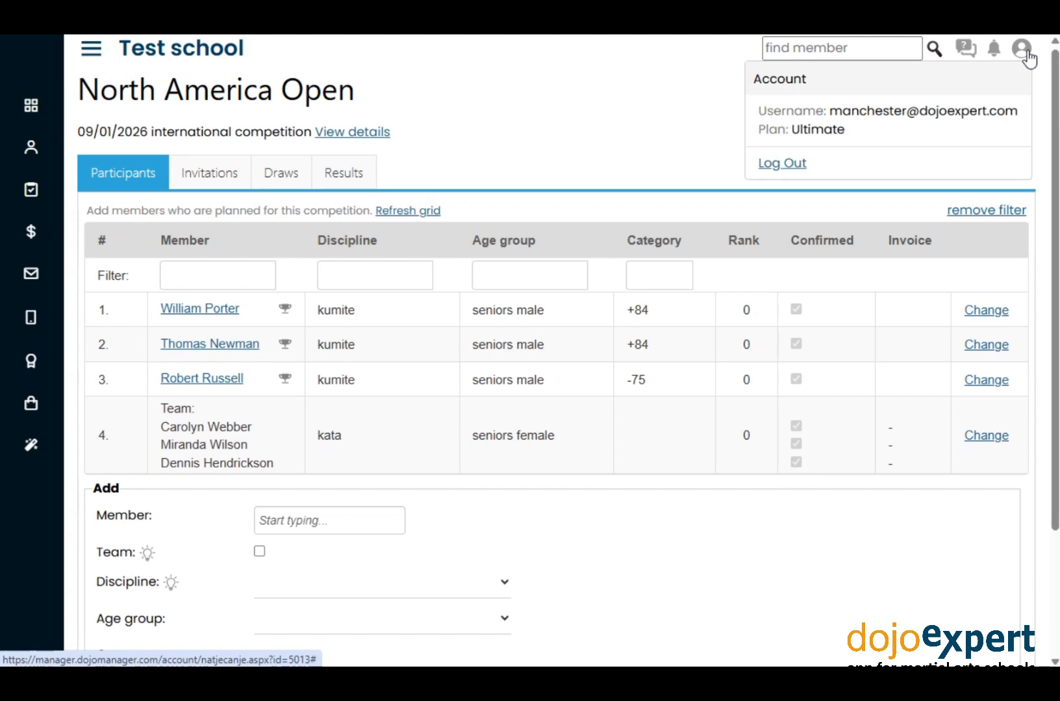
click(782, 165)
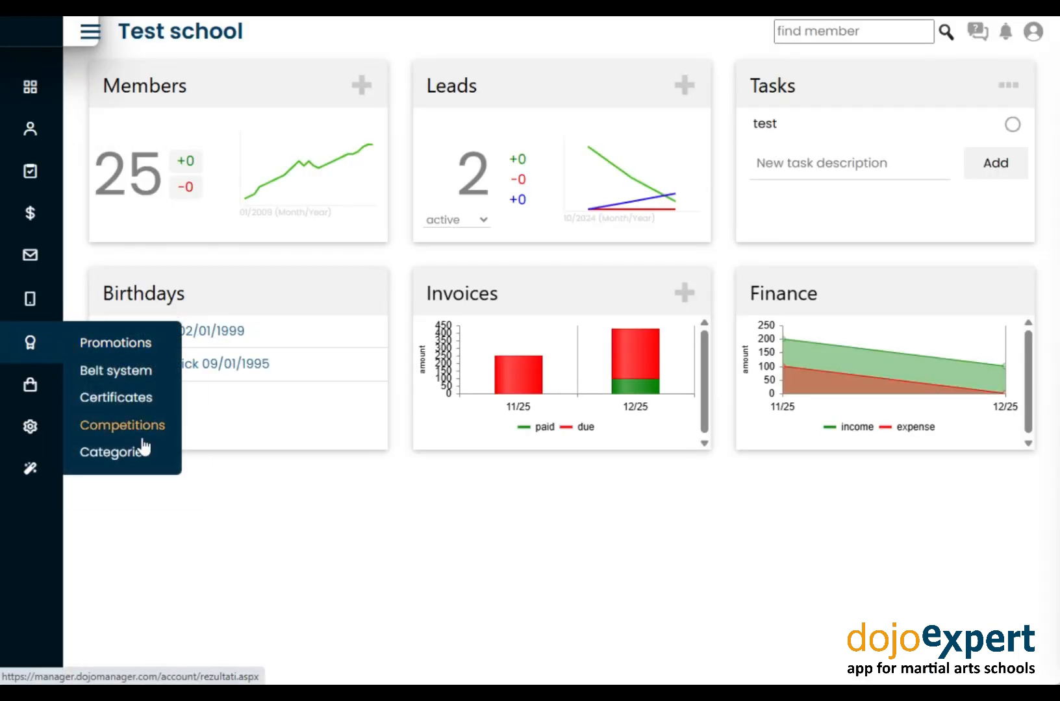
click(142, 429)
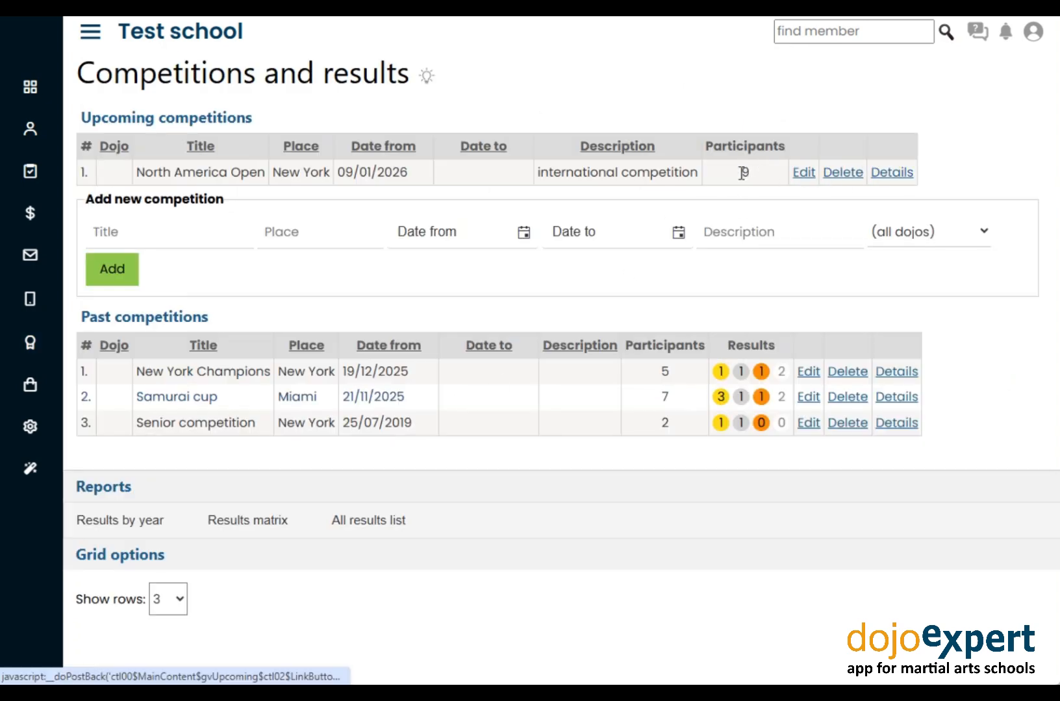
click(899, 172)
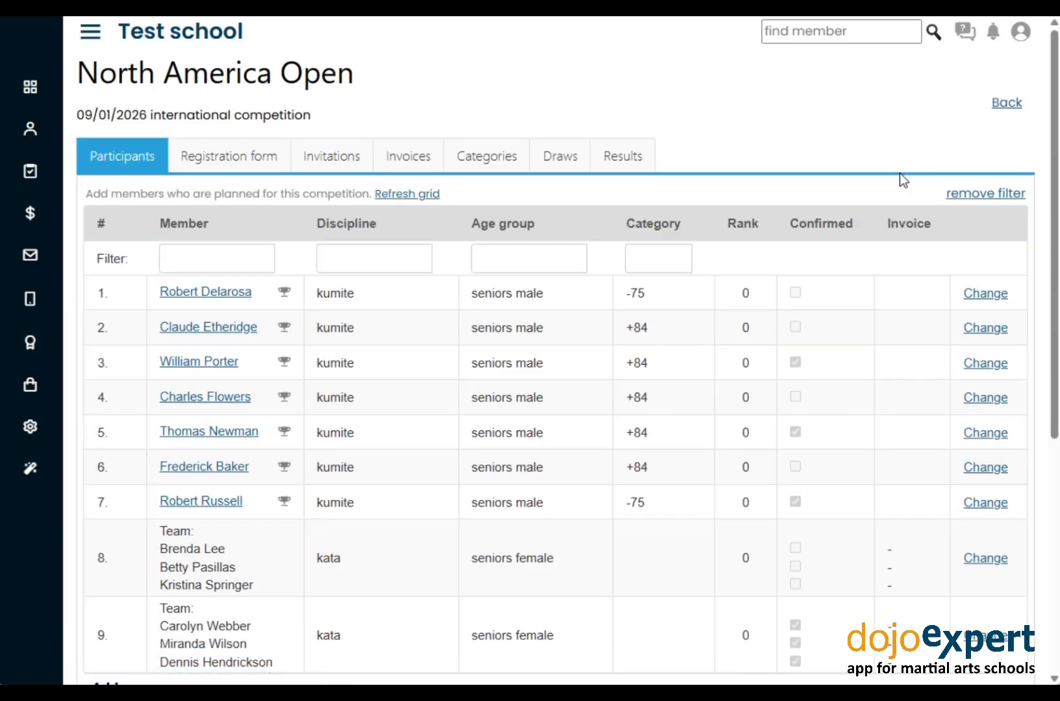
scroll(910, 197, down, 2)
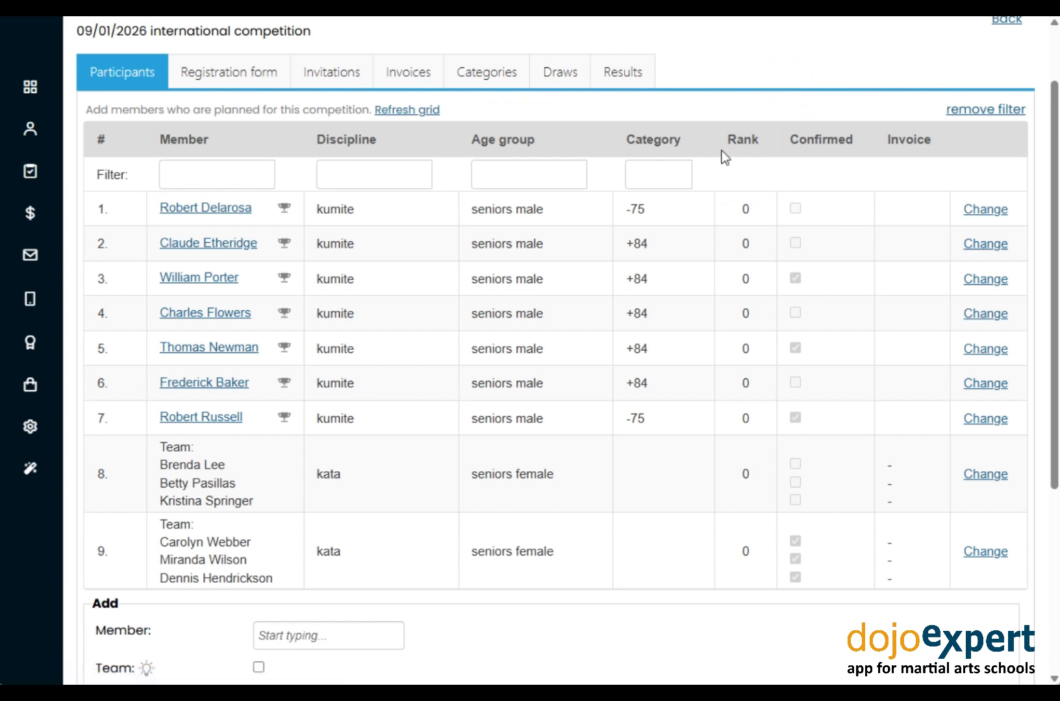
Check which competitors are confirmed for the kumite seniors male +84 draw, then close the list
click(561, 71)
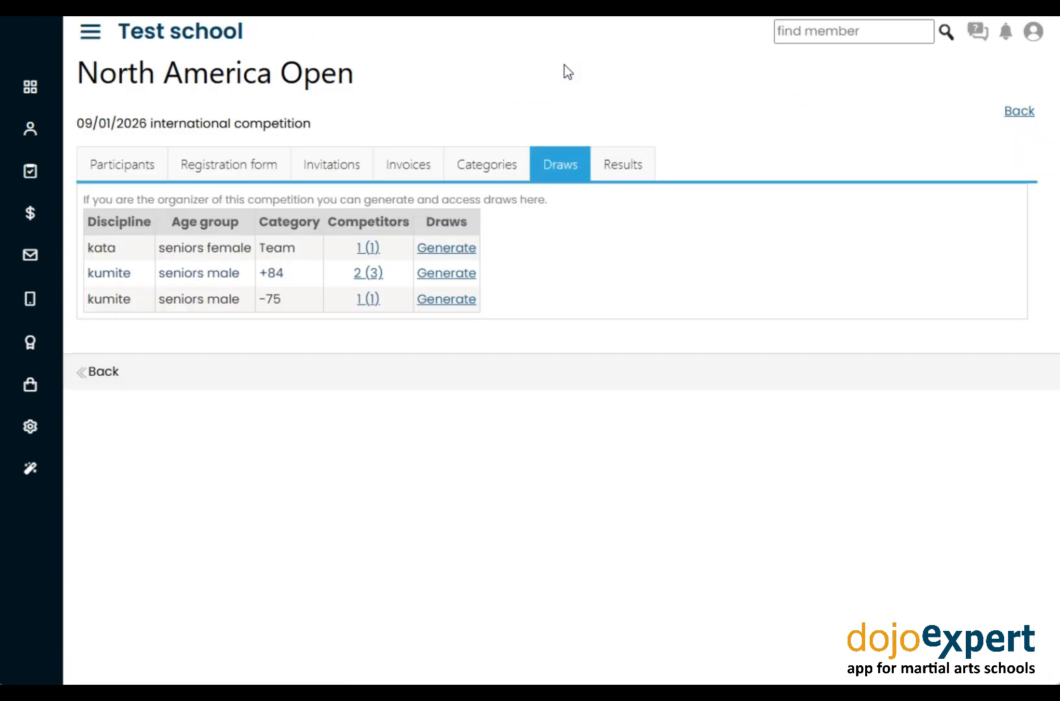
click(373, 278)
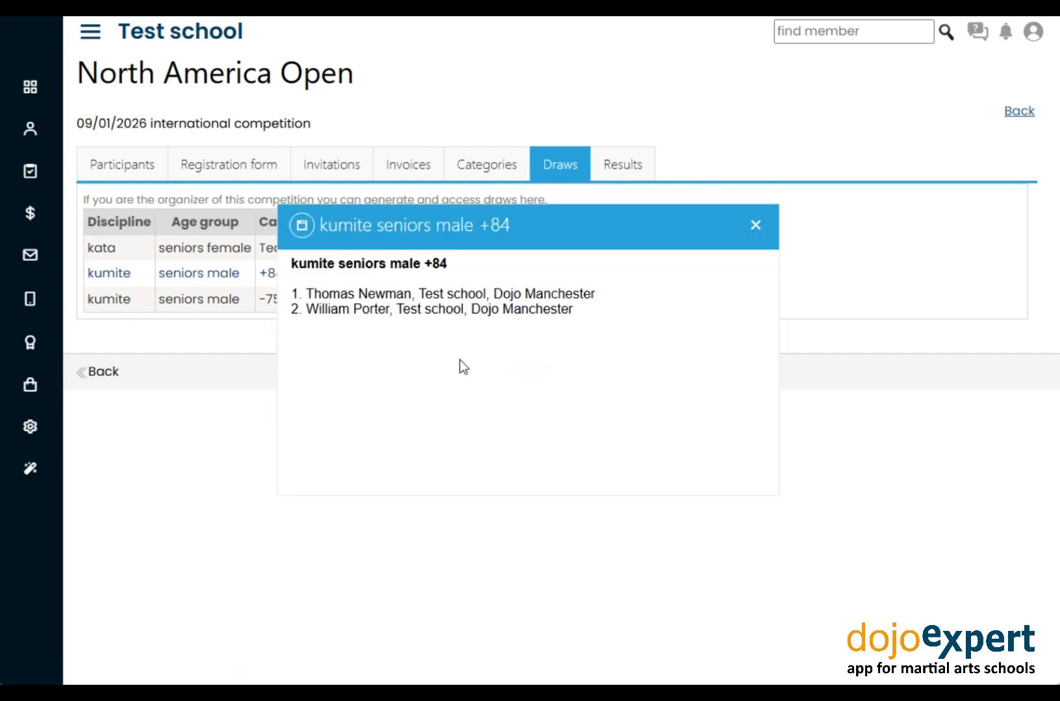
click(757, 224)
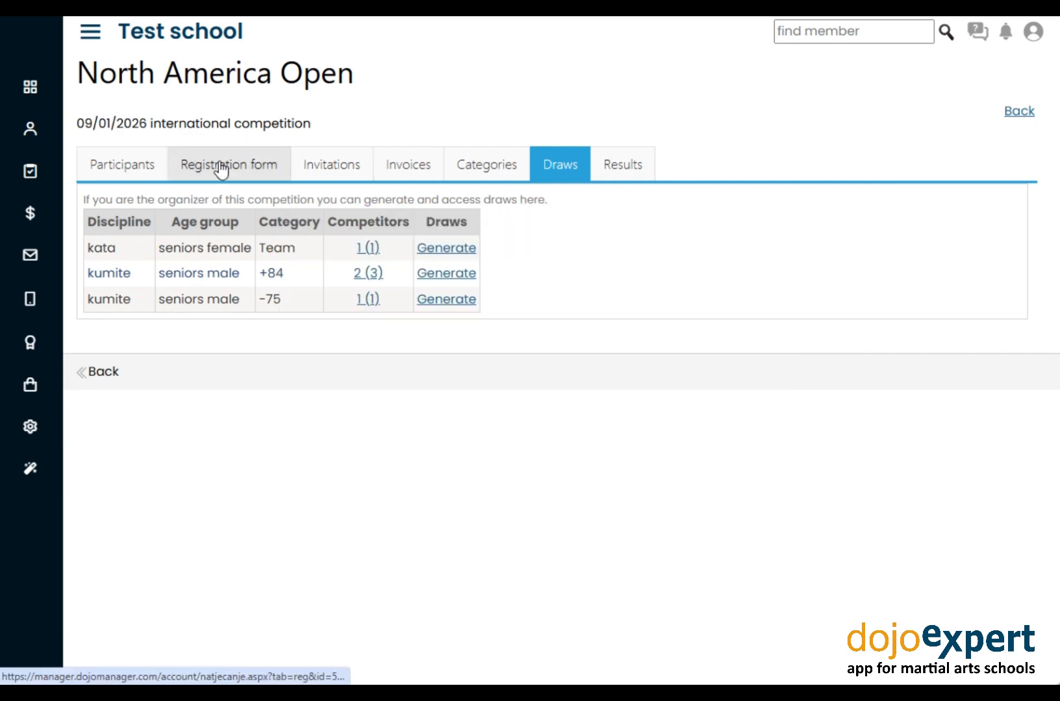
Mark the first listed participant, entered in kumite seniors male -75, as confirmed
click(135, 166)
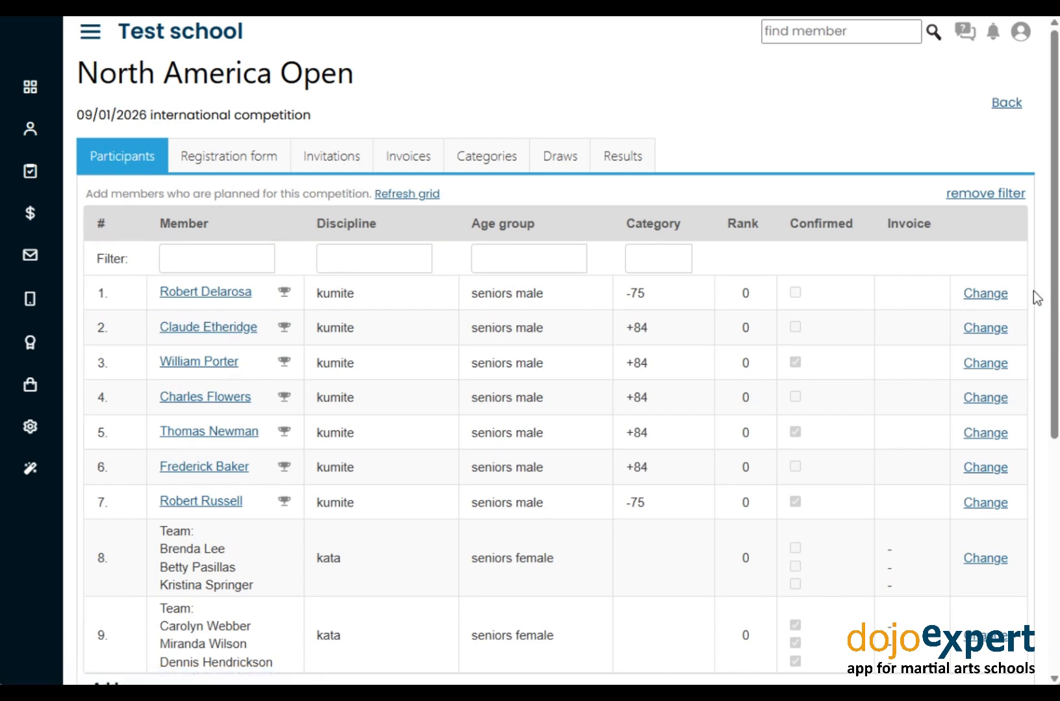
scroll(815, 341, down, 6)
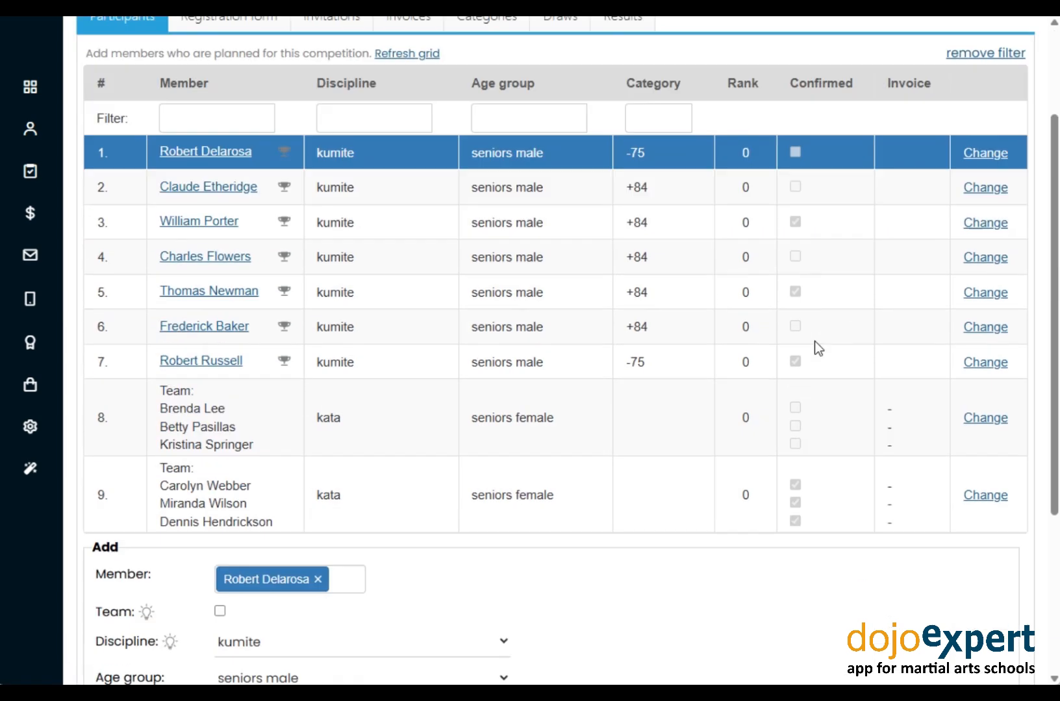
click(220, 484)
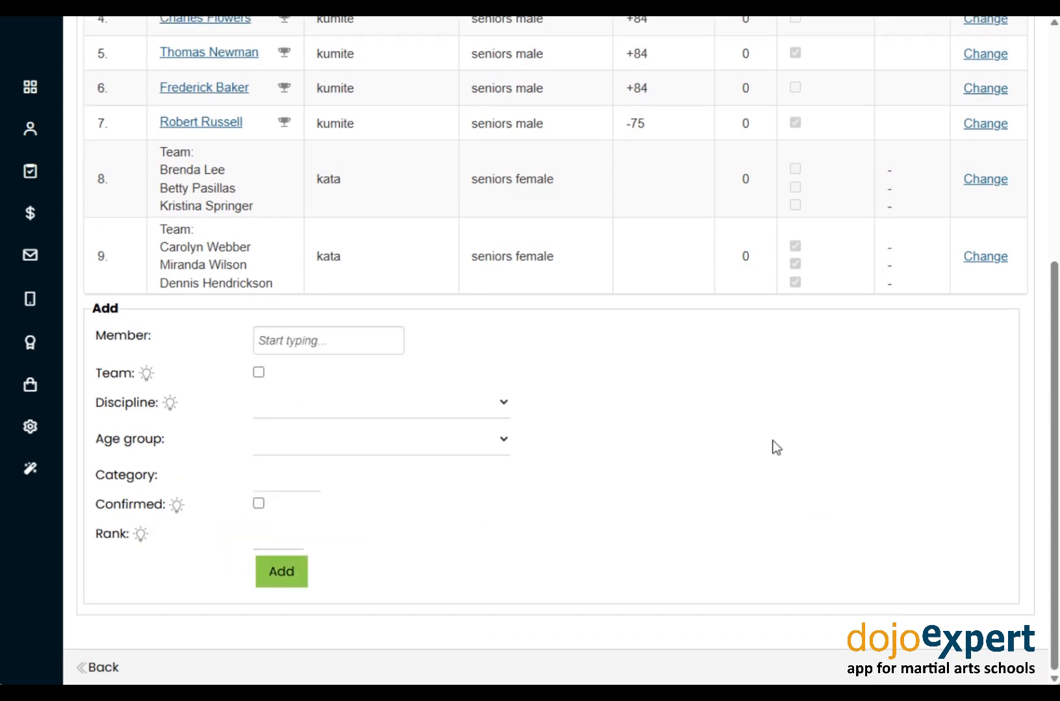
scroll(772, 445, up, 6)
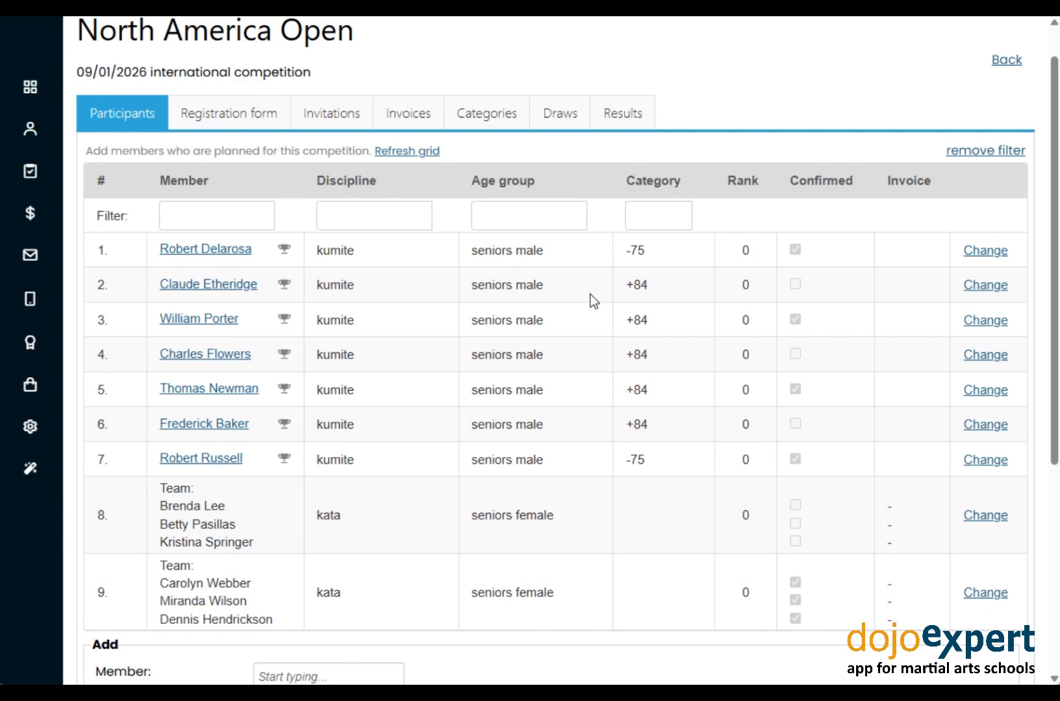
In the competition's registration form, enable showing it in Dojo Login and listing it on the public competitions list
click(257, 119)
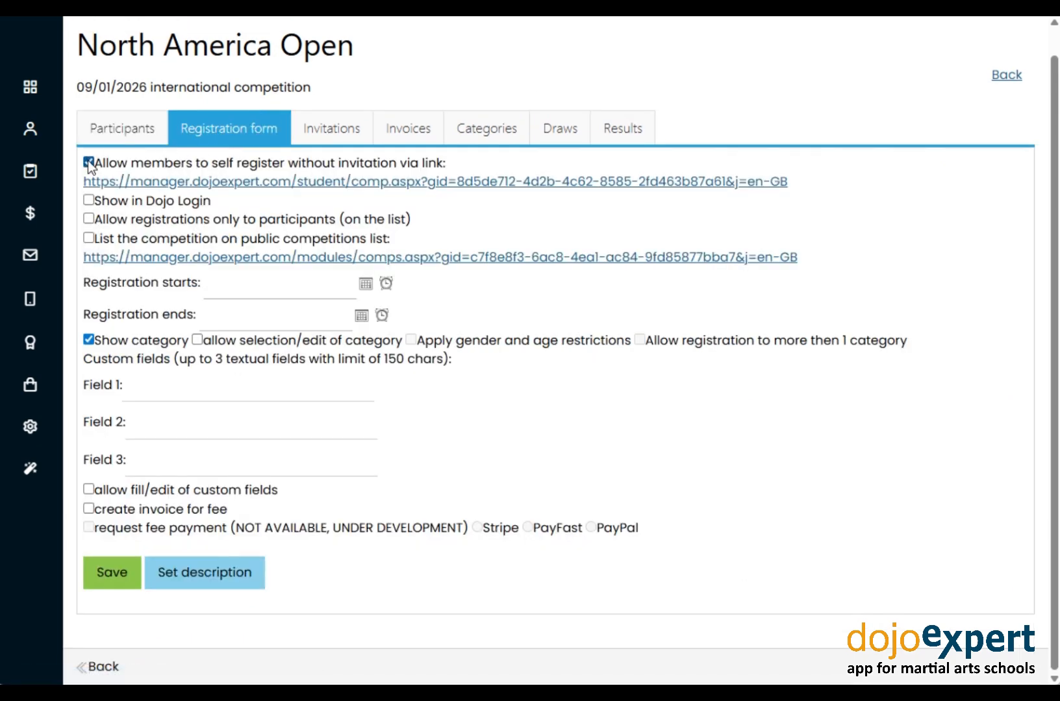
click(88, 200)
click(88, 238)
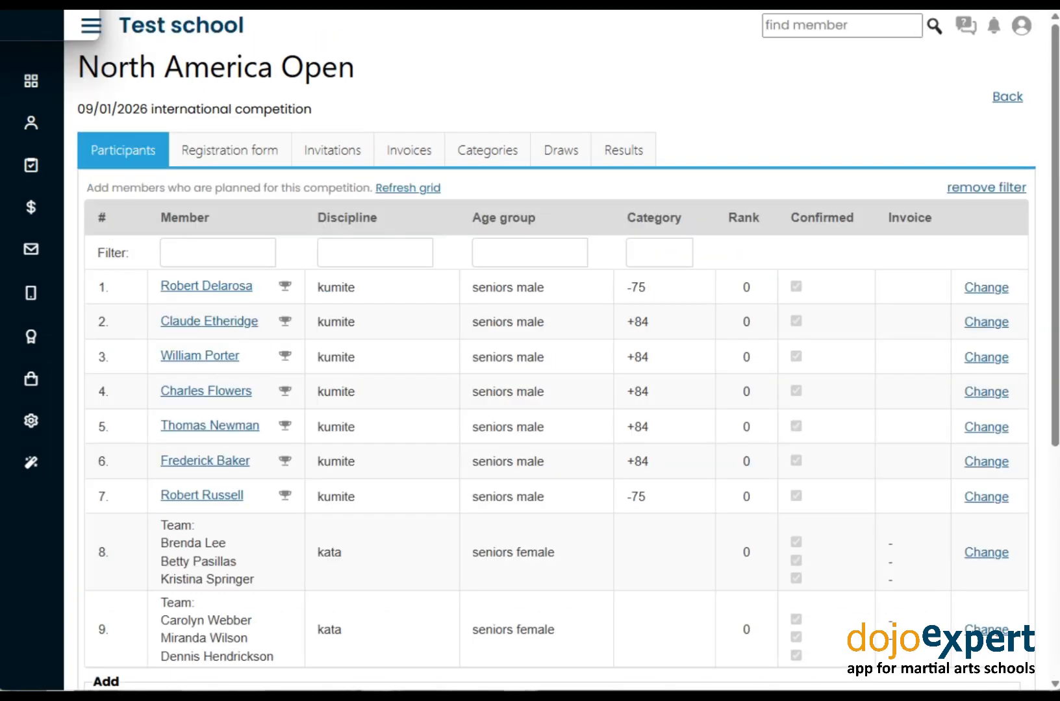
Generate elimination draws for kata seniors female Team, kumite seniors male +84 and kumite seniors male -75
click(558, 158)
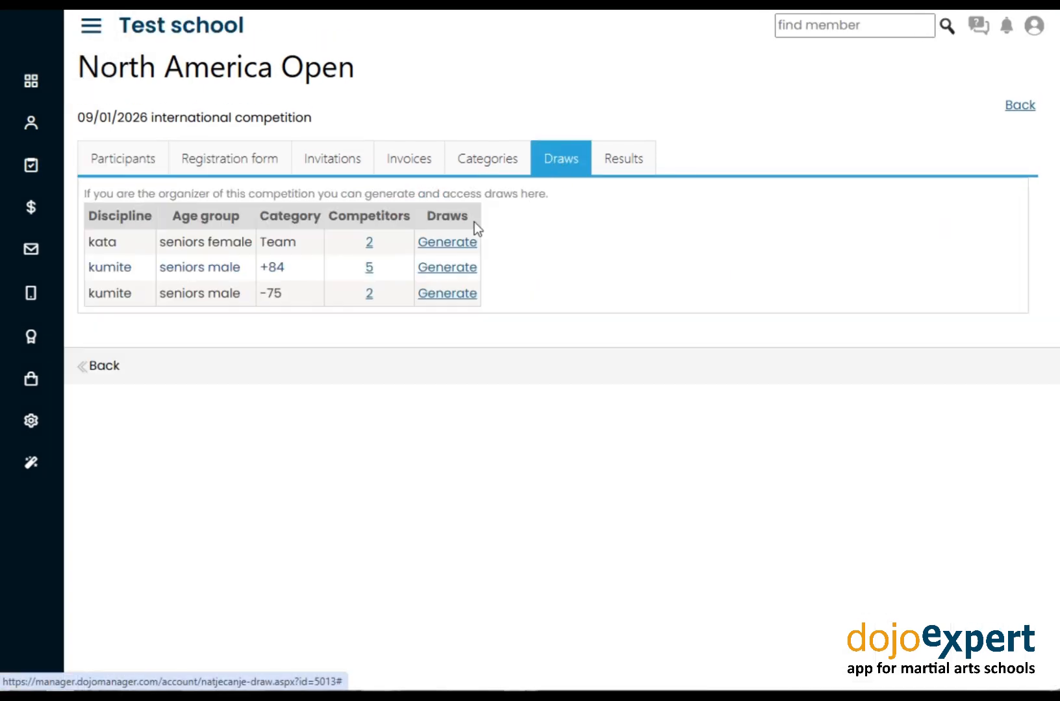
click(447, 243)
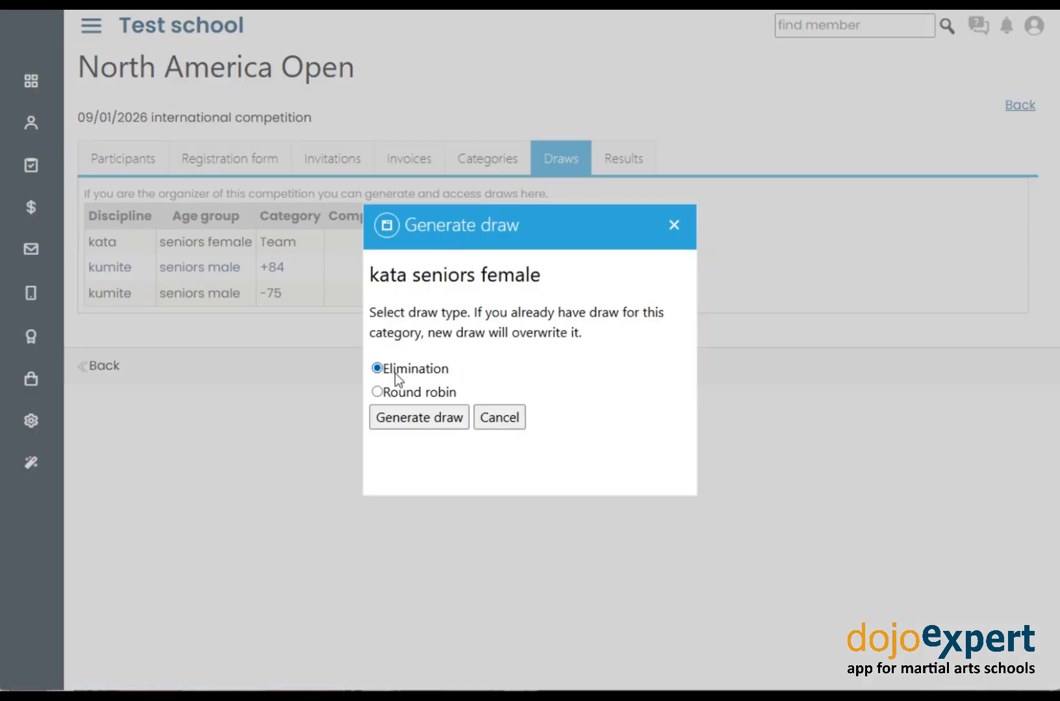
click(407, 420)
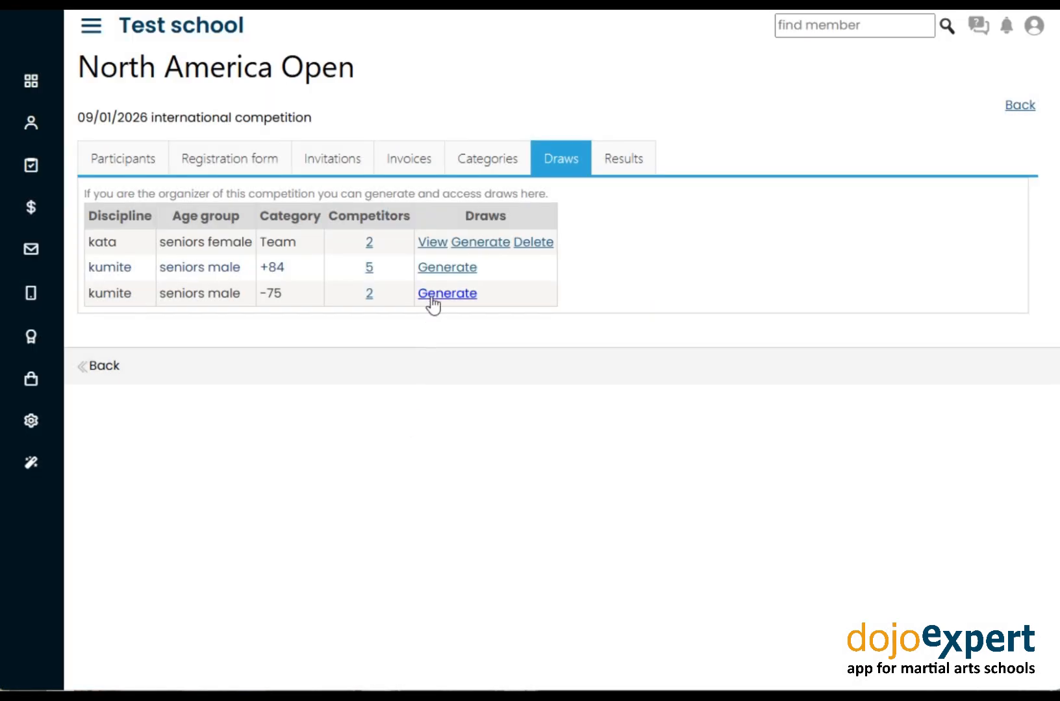
click(448, 267)
click(419, 419)
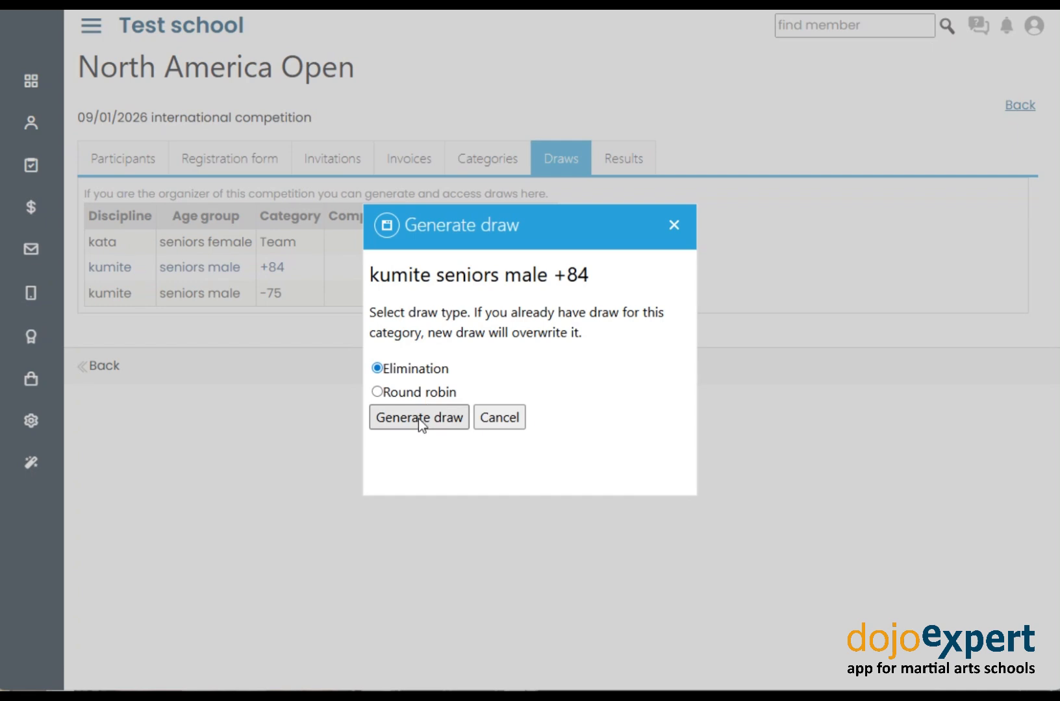
click(449, 292)
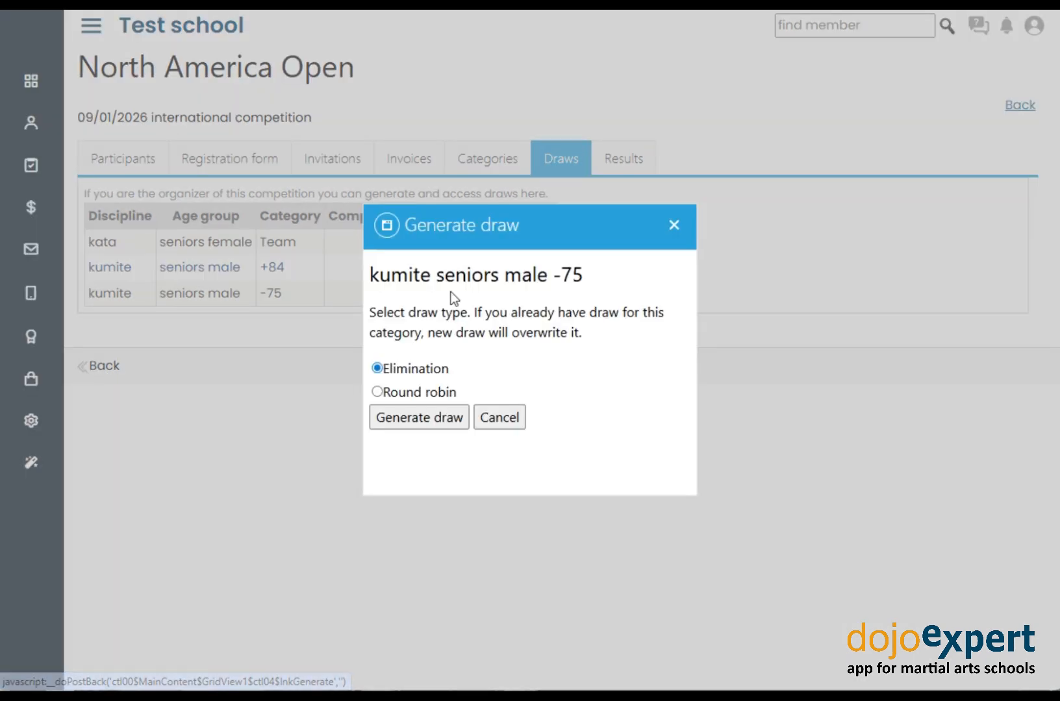
click(418, 418)
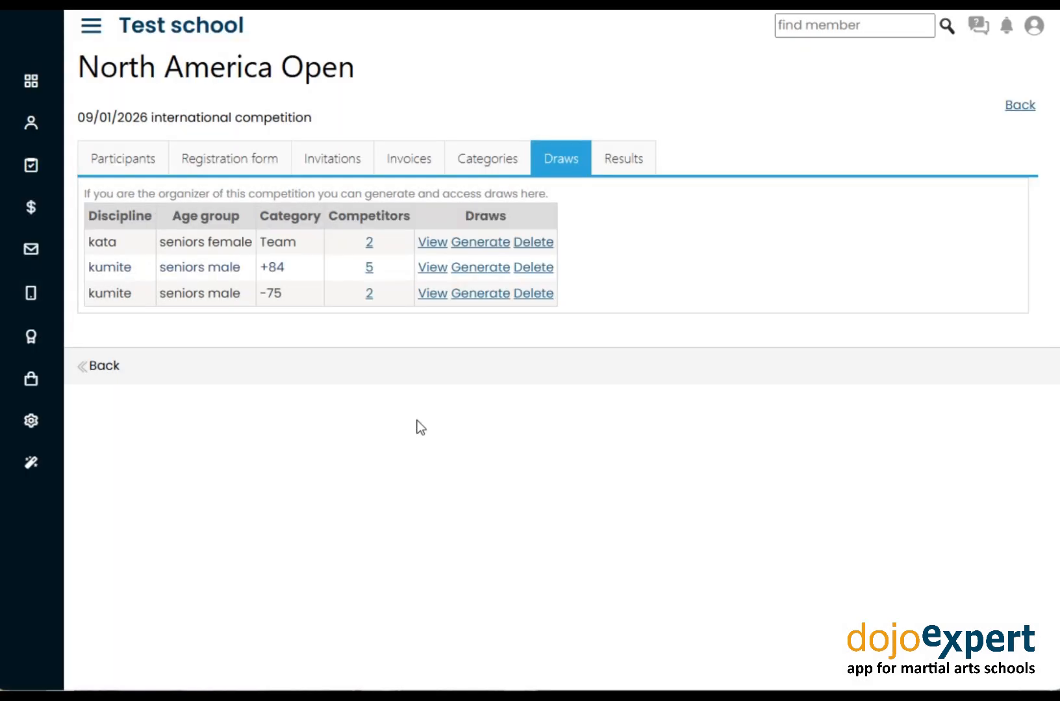
View the generated draw for kata seniors female Team
click(440, 244)
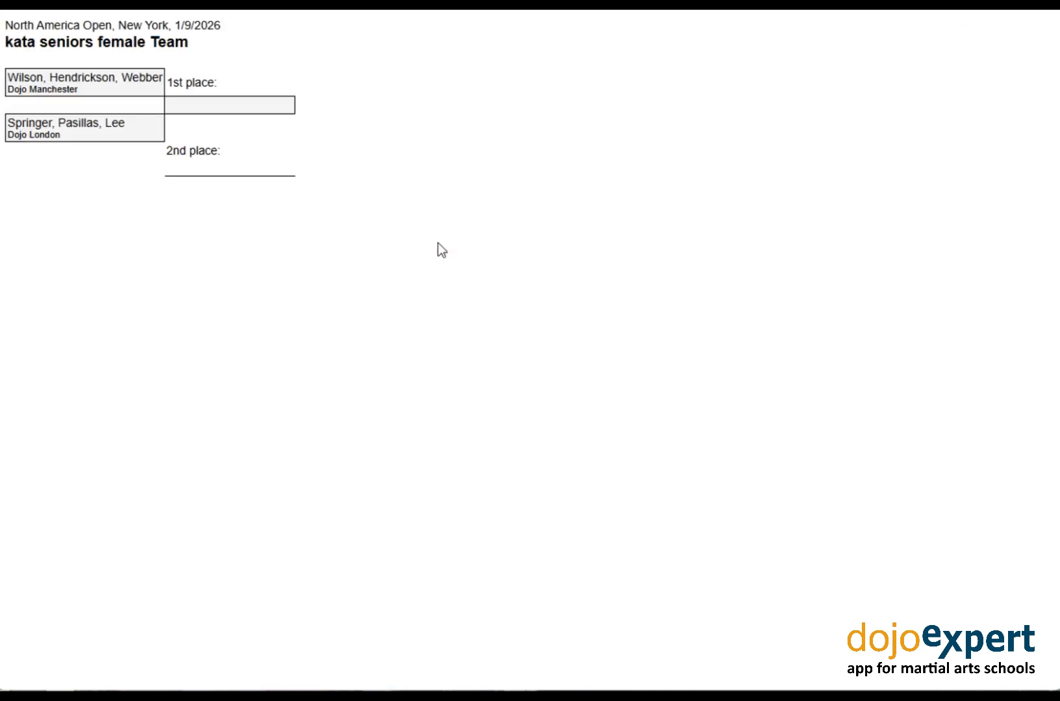